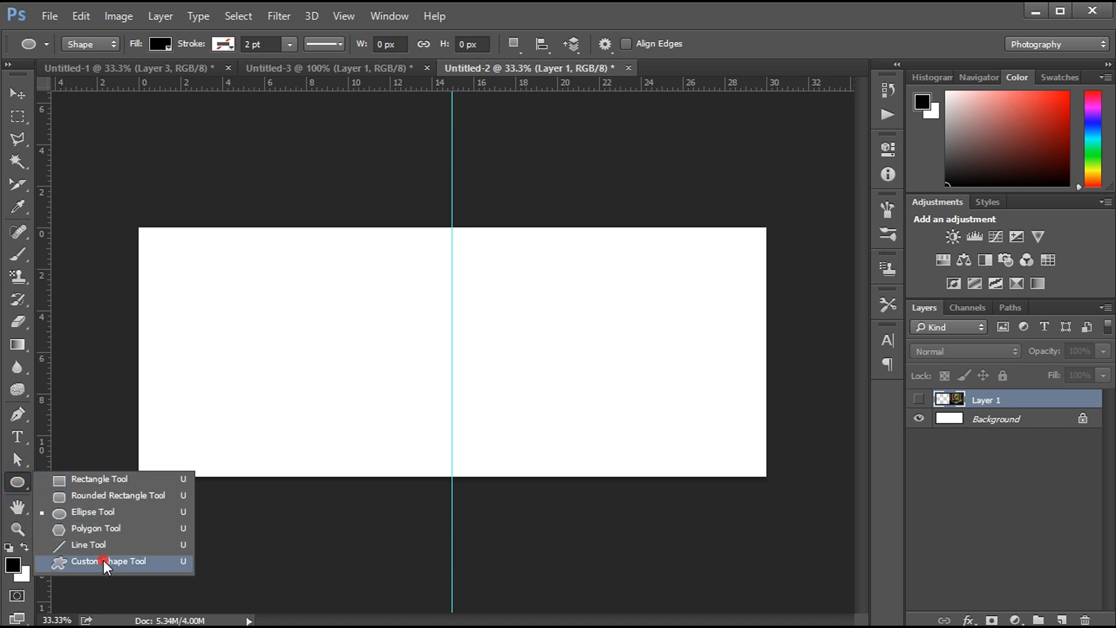
- Draw a black custom shape with a rounded left end, about 1048 by 750 px, on the page area right of the guide
{"action": "left_click", "coordinate": [103, 561]}
{"action": "left_click", "coordinate": [681, 47]}
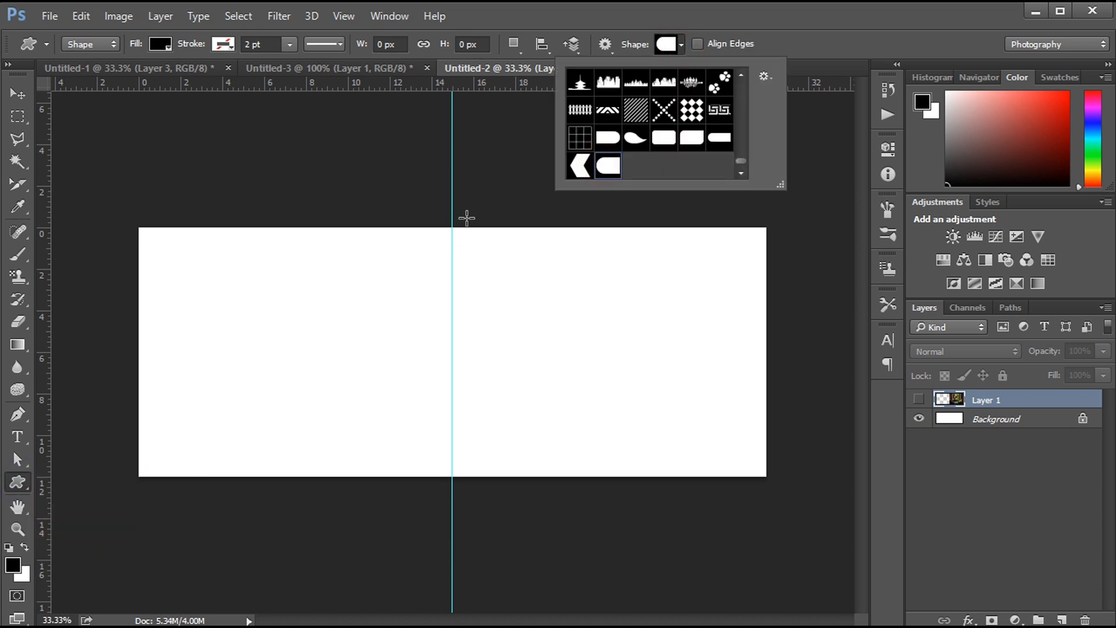
{"action": "left_click_drag", "start_coordinate": [467, 218], "coordinate": [769, 433]}
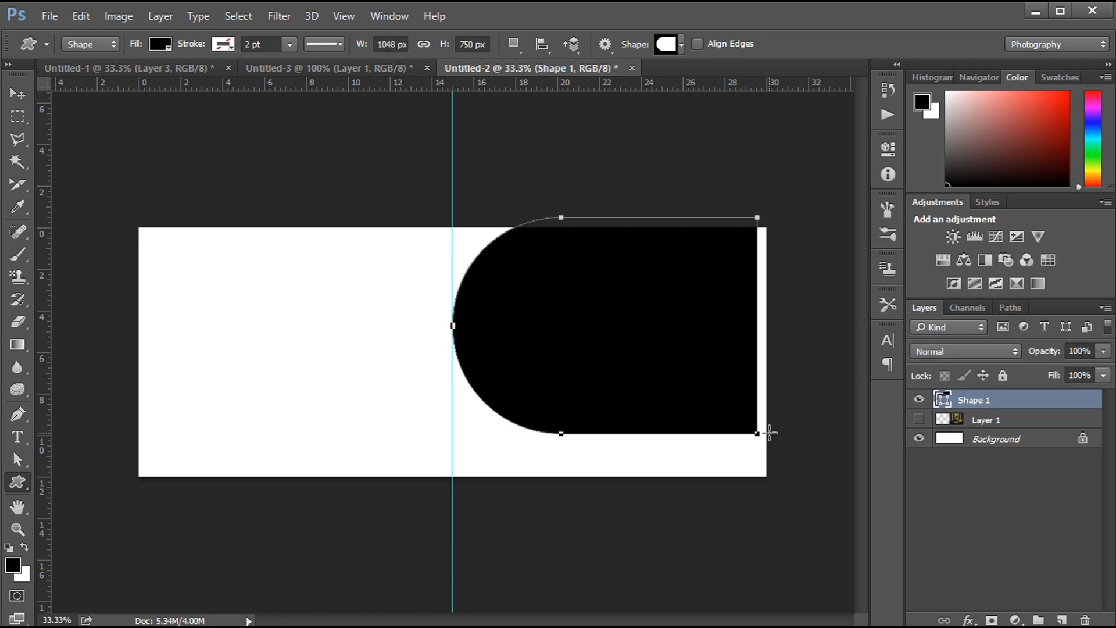
{"action": "key", "text": "Return"}
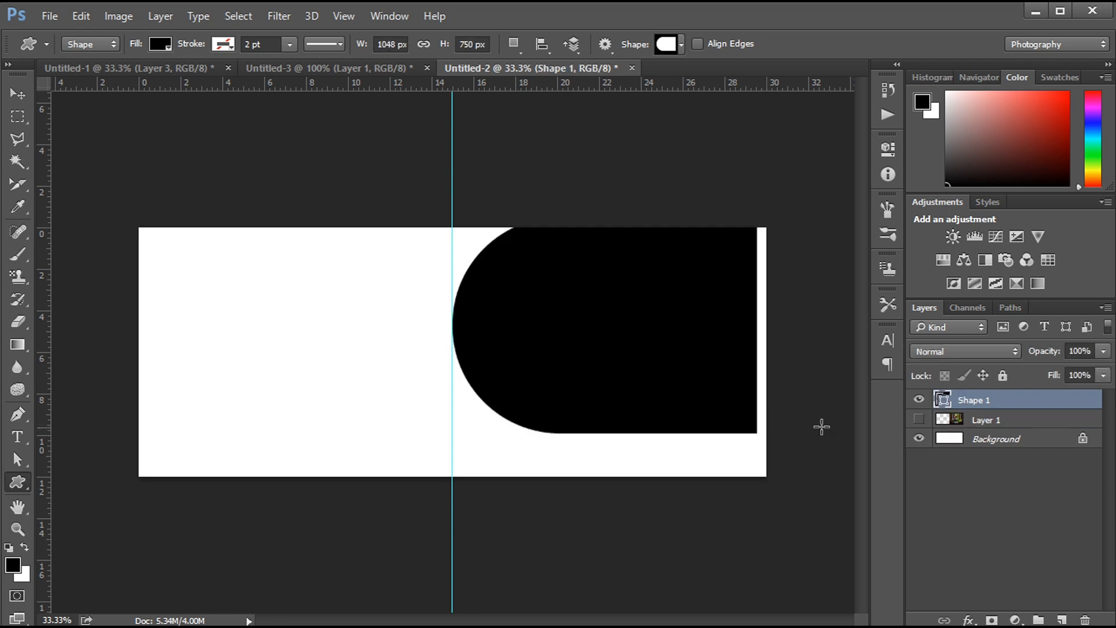
- Show the hidden Layer 1 photo, place it above Shape 1 and clip it to that shape
{"action": "left_click", "coordinate": [919, 420]}
{"action": "left_click_drag", "start_coordinate": [1012, 407], "coordinate": [1016, 433]}
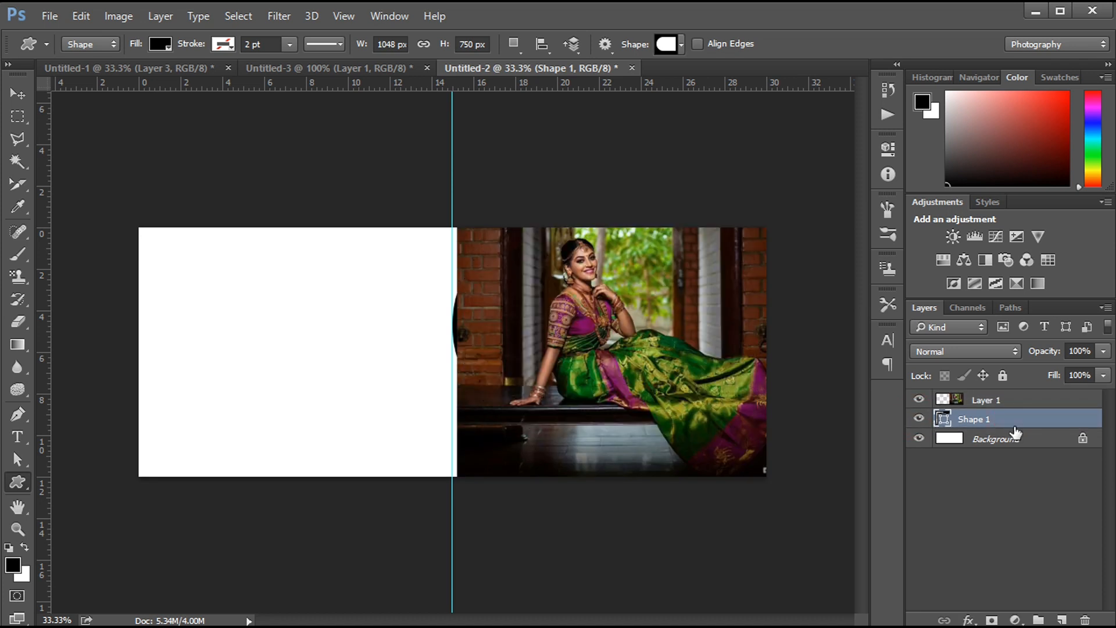
{"action": "left_click", "coordinate": [1005, 401], "text": "alt"}
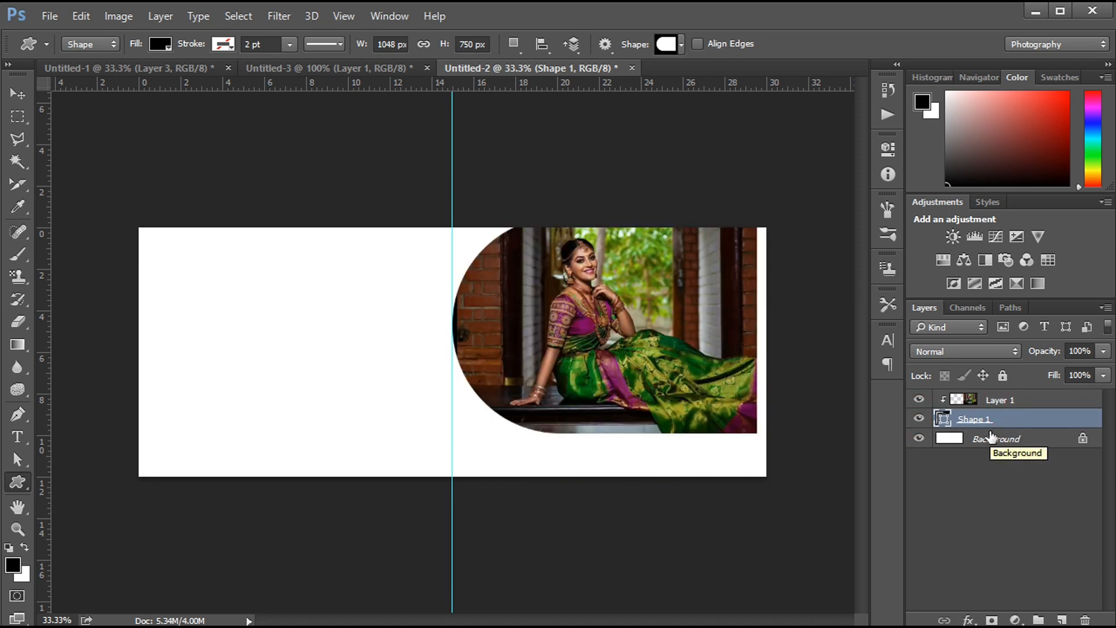
- Nudge the clipped Layer 1 photo to the left so the seated woman is framed inside the rounded shape
{"action": "left_click", "coordinate": [1001, 401]}
{"action": "key", "text": "v"}
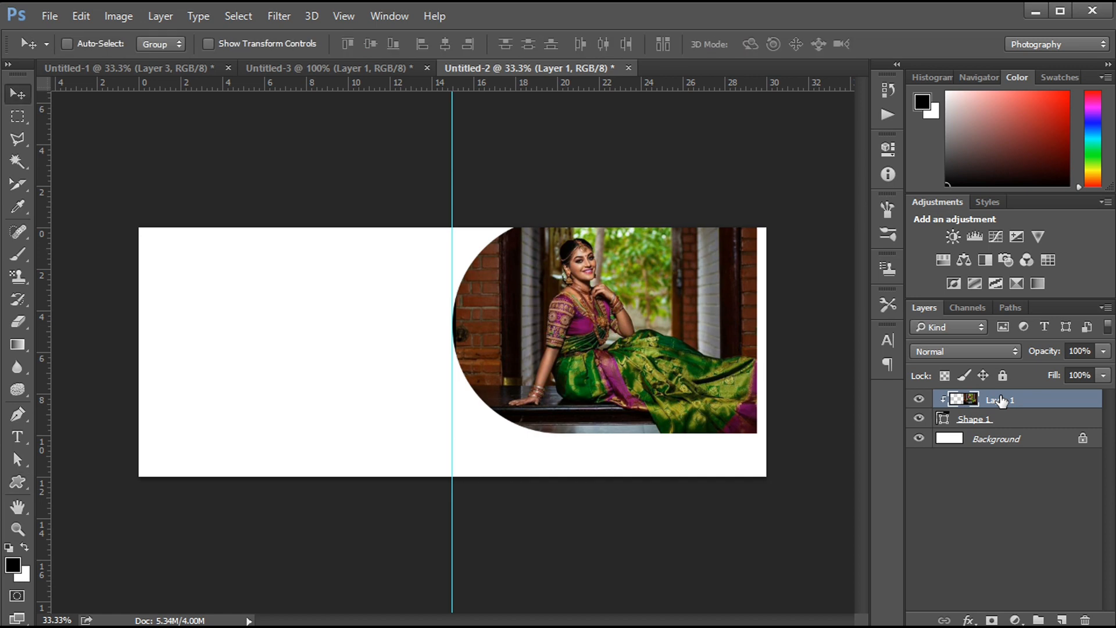
{"action": "key", "text": "shift+Left"}
{"action": "key", "text": "shift+Left"}
{"action": "key", "text": "shift+Left"}
{"action": "key", "text": "shift+Left"}
{"action": "key", "text": "shift+Left"}
{"action": "key", "text": "shift+Left"}
{"action": "key", "text": "shift+Left"}
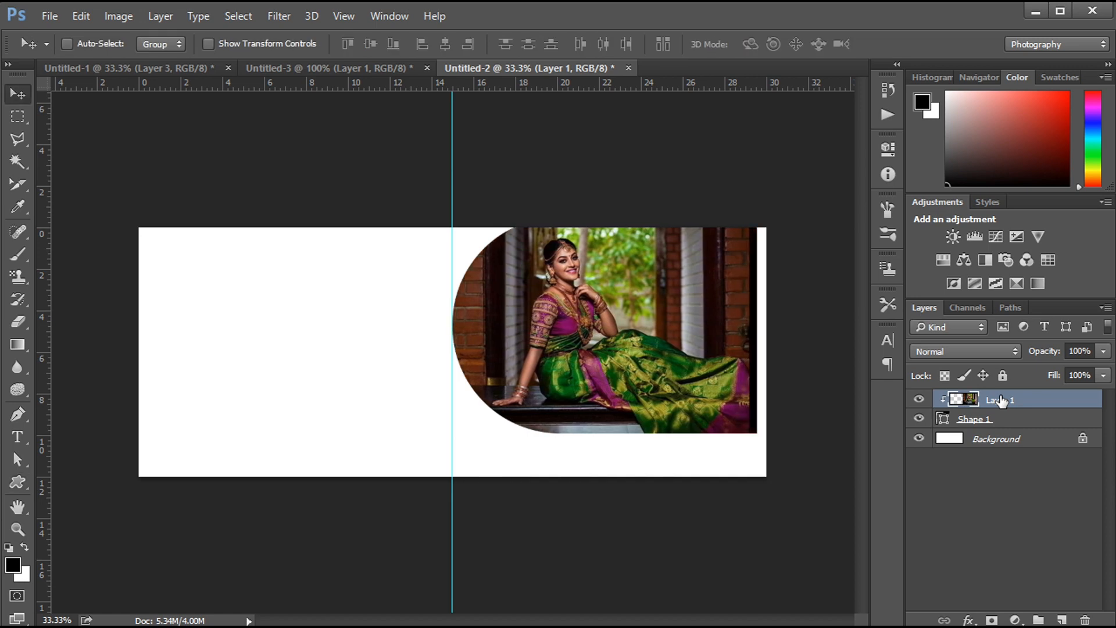
{"action": "key", "text": "shift+Right"}
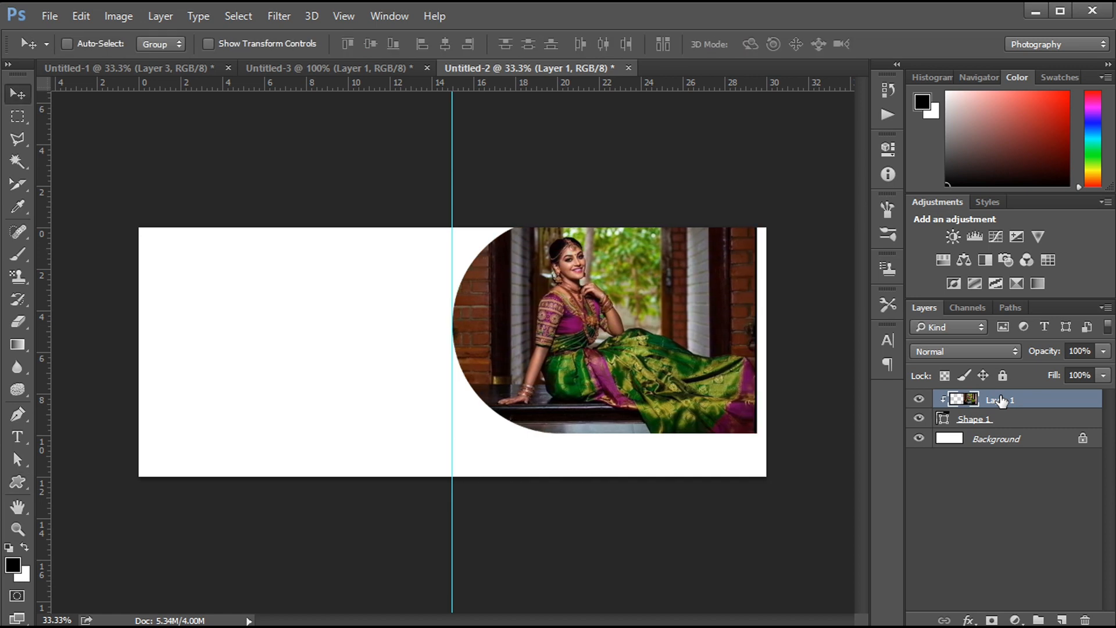
{"action": "key", "text": "Right"}
{"action": "key", "text": "Right"}
{"action": "key", "text": "Right"}
- Enlarge the Layer 1 photo slightly so that it fills the rounded shape up to its right edge
{"action": "key", "text": "ctrl+t"}
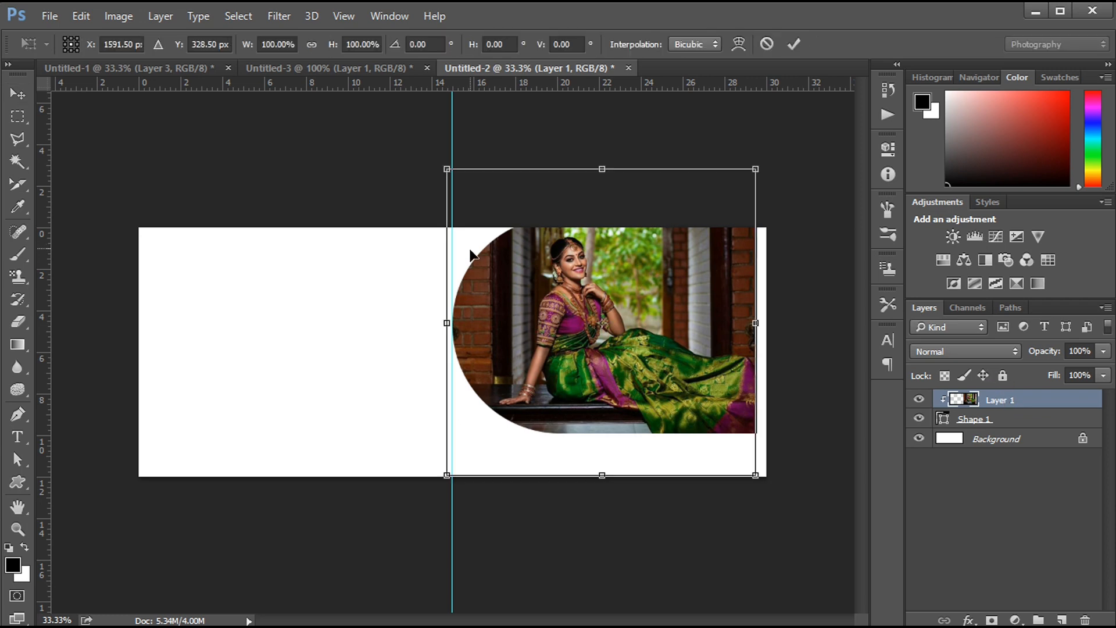
{"action": "left_click_drag", "start_coordinate": [445, 166], "coordinate": [443, 164]}
{"action": "key", "text": "Return"}
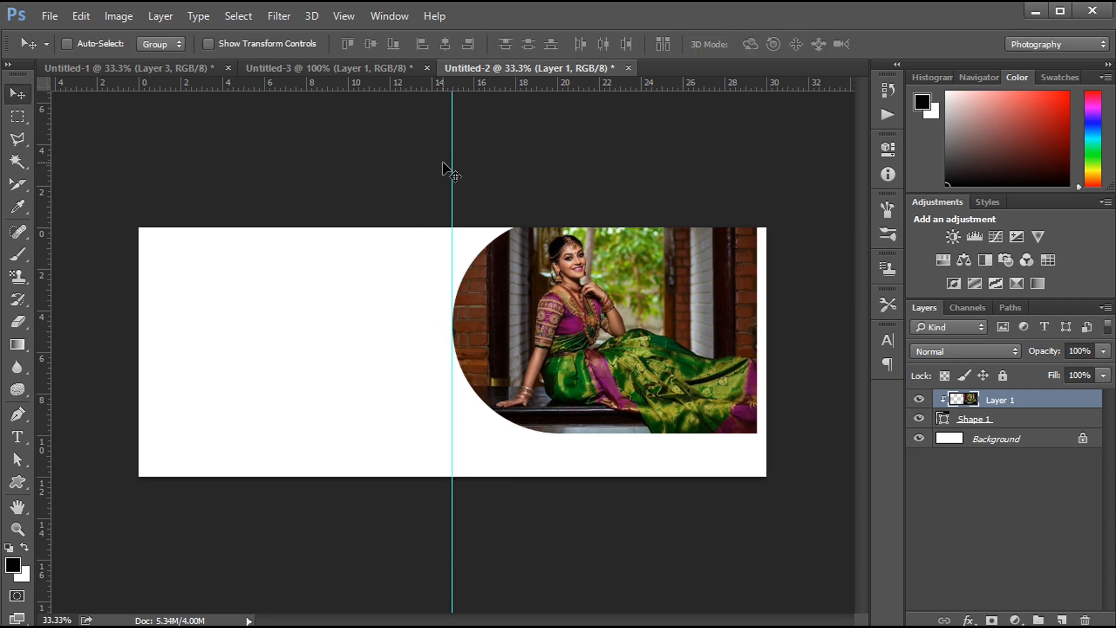
- Duplicate Shape 1, place the copy below the original and keep the Layer 1 photo clipped to Shape 1
{"action": "left_click_drag", "start_coordinate": [977, 427], "coordinate": [1062, 620]}
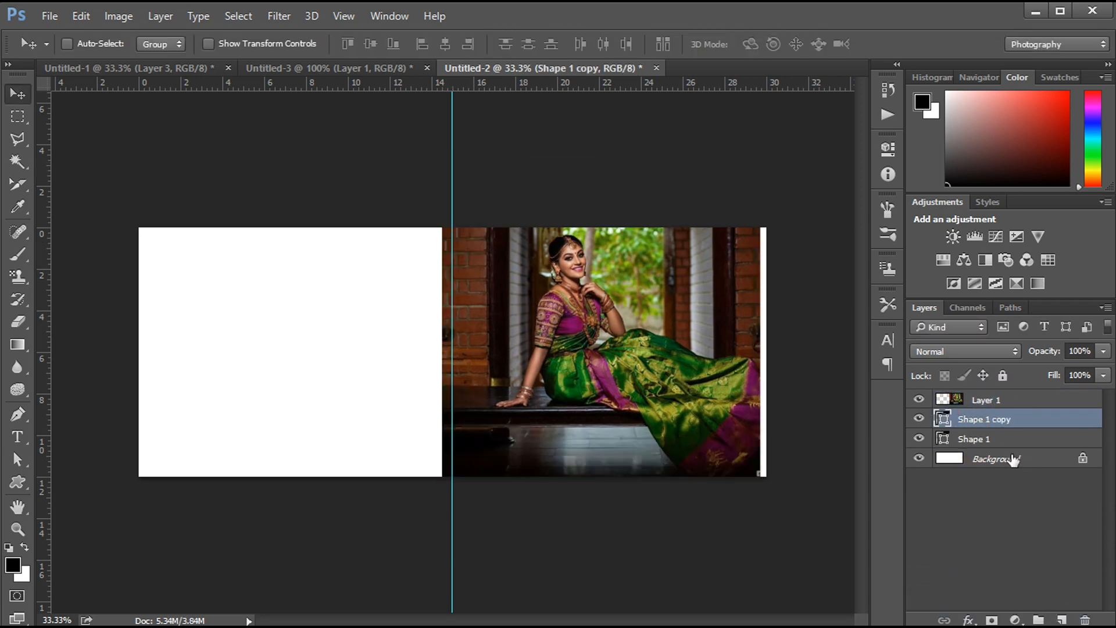
{"action": "left_click_drag", "start_coordinate": [985, 423], "coordinate": [982, 449]}
{"action": "left_click", "coordinate": [984, 410], "text": "alt"}
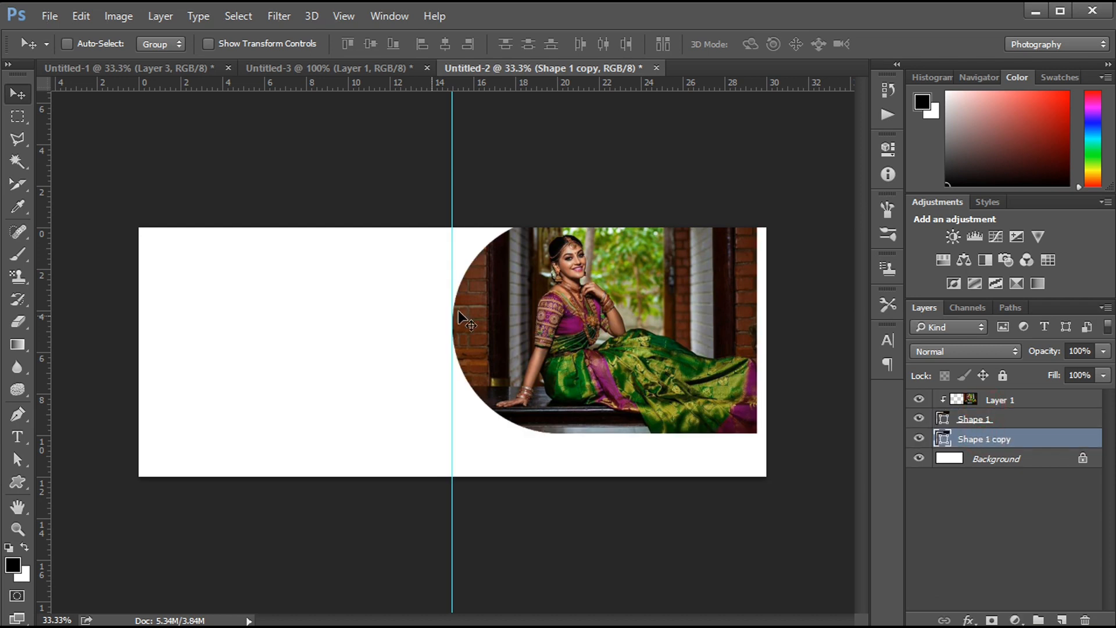
- Move the shape copy to the left page, rotate it 90° counterclockwise and let it overhang the page's left edge
{"action": "left_click_drag", "start_coordinate": [517, 305], "coordinate": [175, 310]}
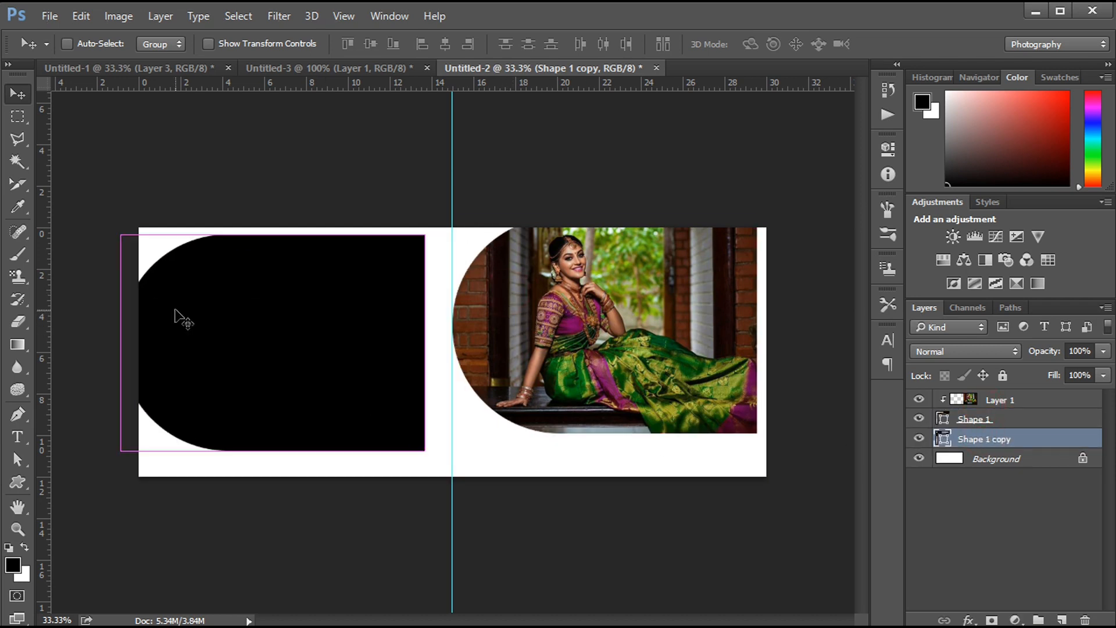
{"action": "key", "text": "ctrl+t"}
{"action": "right_click", "coordinate": [246, 295]}
{"action": "left_click", "coordinate": [297, 496]}
{"action": "left_click_drag", "start_coordinate": [343, 385], "coordinate": [259, 383]}
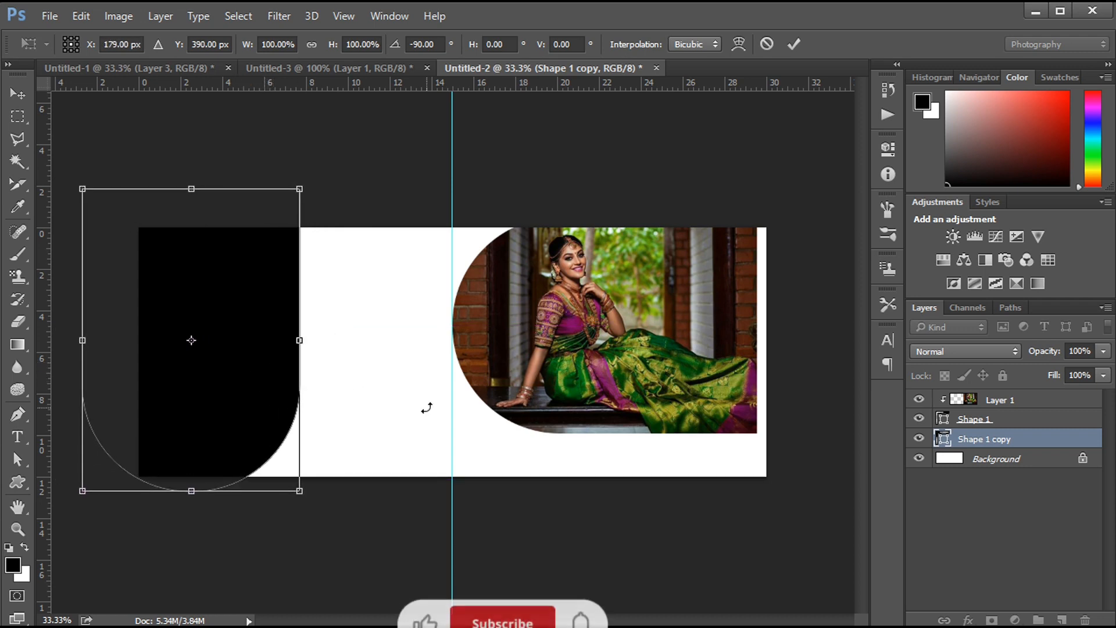
{"action": "key", "text": "Return"}
- Duplicate the rotated shape into the gap before the guide and scale the duplicate to about 48%
{"action": "left_click_drag", "start_coordinate": [240, 345], "coordinate": [402, 360], "text": "alt"}
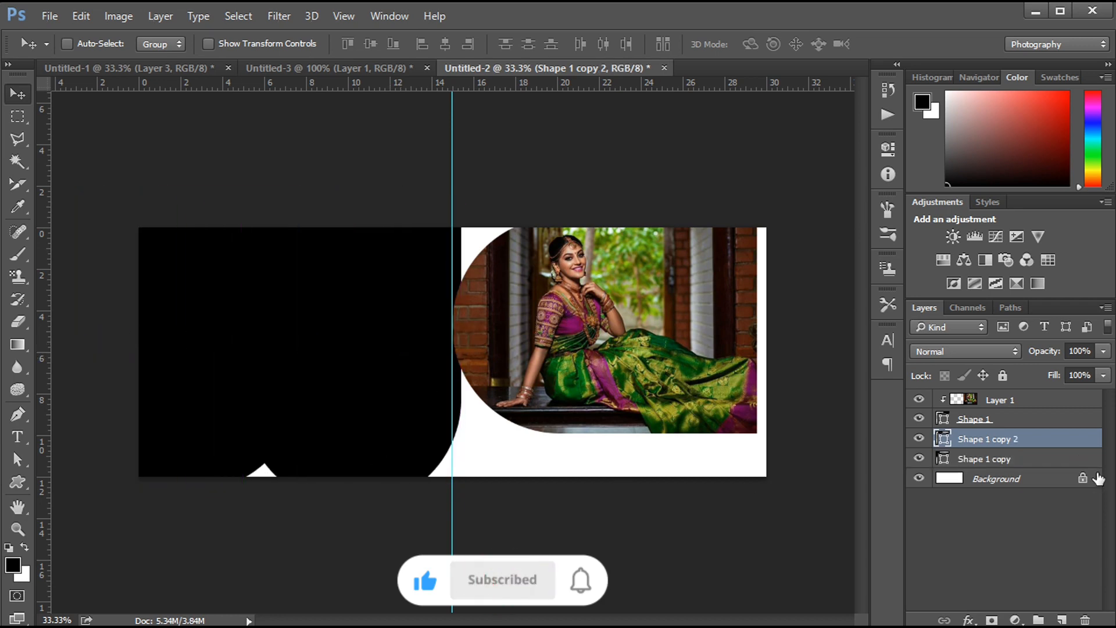
{"action": "key", "text": "ctrl+t"}
{"action": "left_click_drag", "start_coordinate": [244, 204], "coordinate": [375, 295], "text": "alt+shift"}
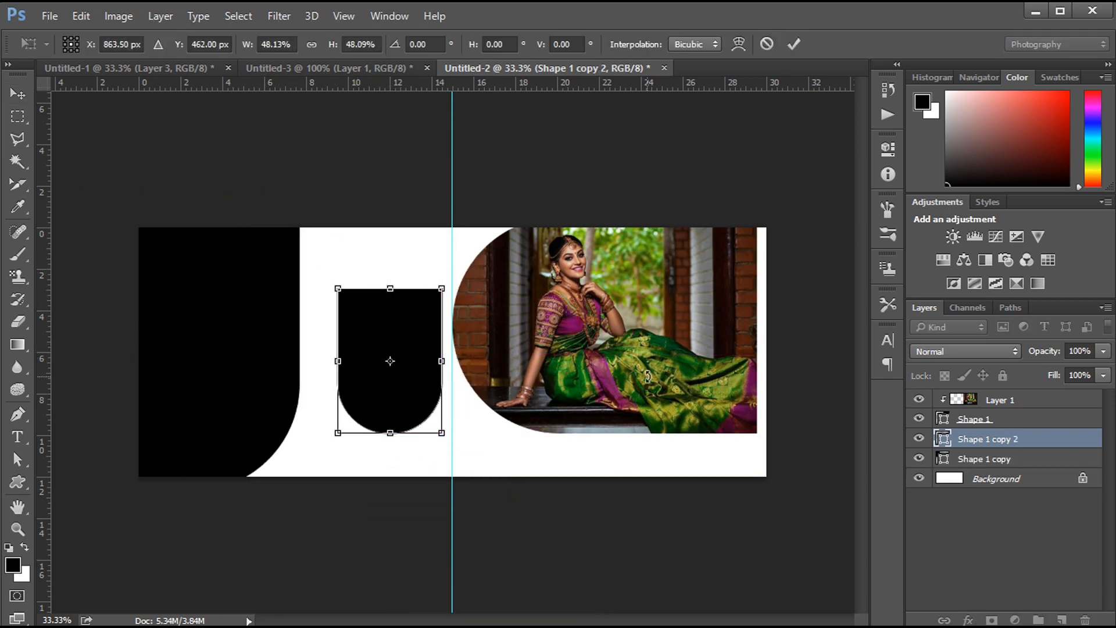
{"action": "key", "text": "Return"}
- Bring the close-up portrait from Untitled-1 into Untitled-2 and clip it to the large shape on the left page
{"action": "left_click", "coordinate": [253, 322], "text": "ctrl"}
{"action": "left_click", "coordinate": [170, 68]}
{"action": "left_click", "coordinate": [264, 352], "text": "ctrl"}
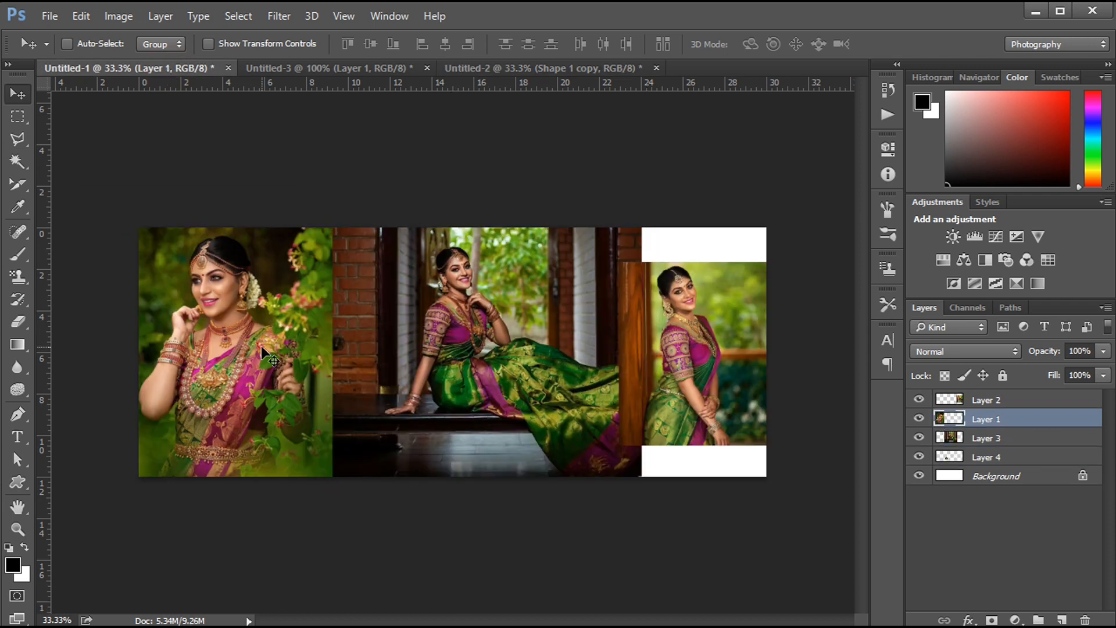
{"action": "left_click_drag", "start_coordinate": [273, 366], "coordinate": [246, 356]}
{"action": "left_click", "coordinate": [1020, 469], "text": "alt"}
- Reposition the small rounded shape beside the guide and enlarge it to about 106% width and 118% height
{"action": "left_click", "coordinate": [384, 352], "text": "ctrl"}
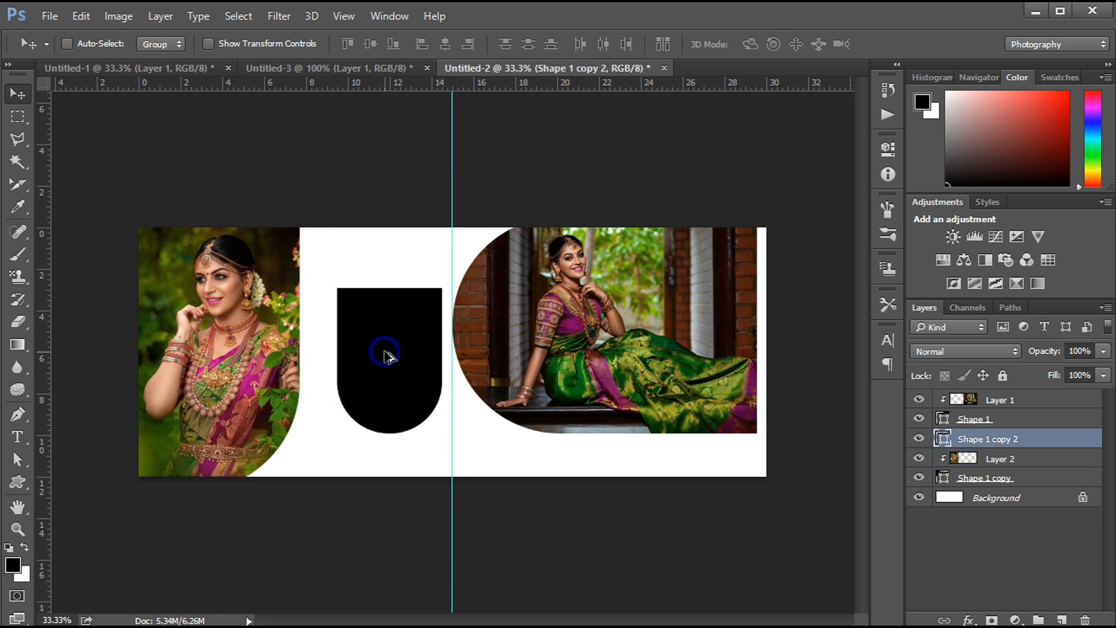
{"action": "key", "text": "ctrl+t"}
{"action": "key", "text": "shift+Right"}
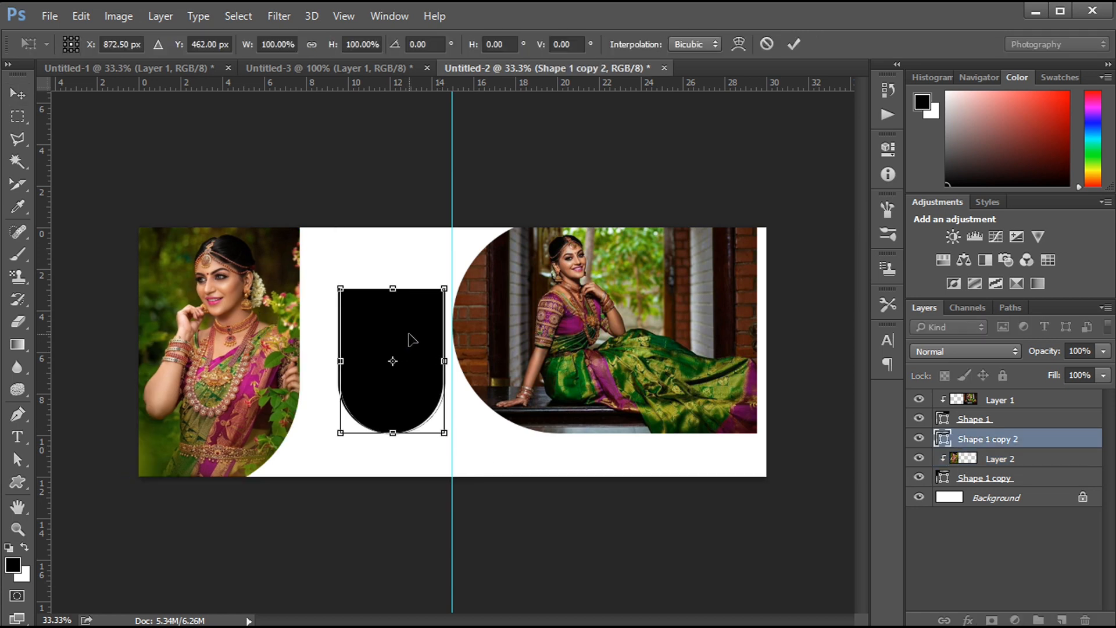
{"action": "key", "text": "shift+Right"}
{"action": "key", "text": "Down"}
{"action": "key", "text": "Down"}
{"action": "key", "text": "Down"}
{"action": "key", "text": "Down"}
{"action": "key", "text": "Down"}
{"action": "key", "text": "Down"}
{"action": "key", "text": "Down"}
{"action": "key", "text": "Down"}
{"action": "key", "text": "Down"}
{"action": "key", "text": "Down"}
{"action": "key", "text": "Down"}
{"action": "key", "text": "Down"}
{"action": "key", "text": "Down"}
{"action": "key", "text": "Down"}
{"action": "key", "text": "Down"}
{"action": "key", "text": "Down"}
{"action": "key", "text": "Down"}
{"action": "key", "text": "Down"}
{"action": "key", "text": "Down"}
{"action": "key", "text": "Down"}
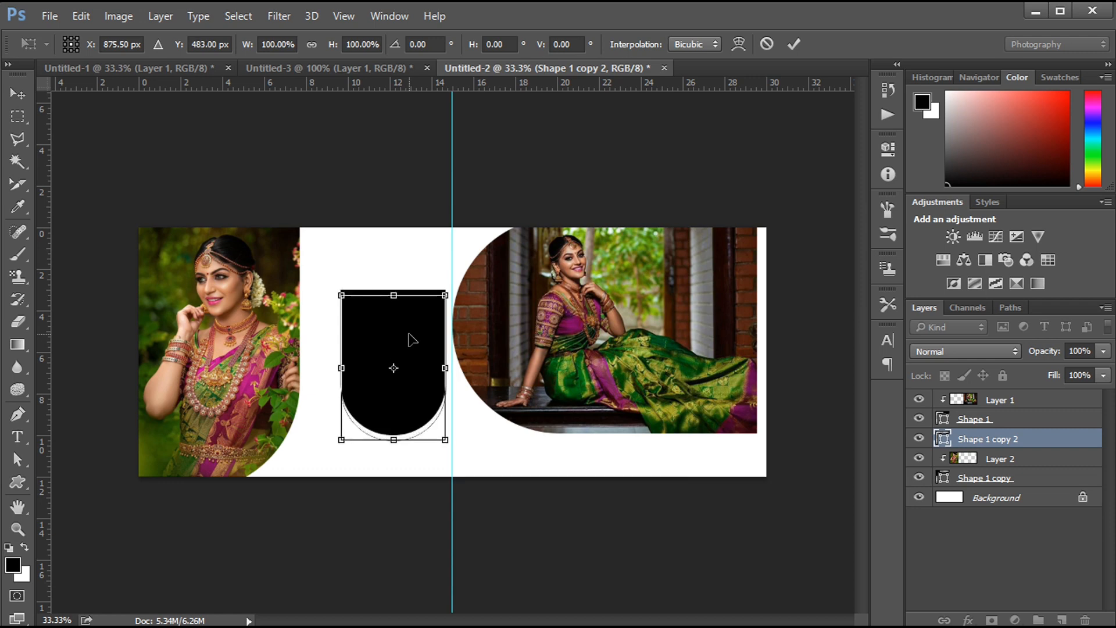
{"action": "mouse_move", "coordinate": [395, 371]}
{"action": "left_mouse_down"}
{"action": "mouse_move", "coordinate": [395, 244]}
{"action": "mouse_move", "coordinate": [394, 360]}
{"action": "left_mouse_up"}
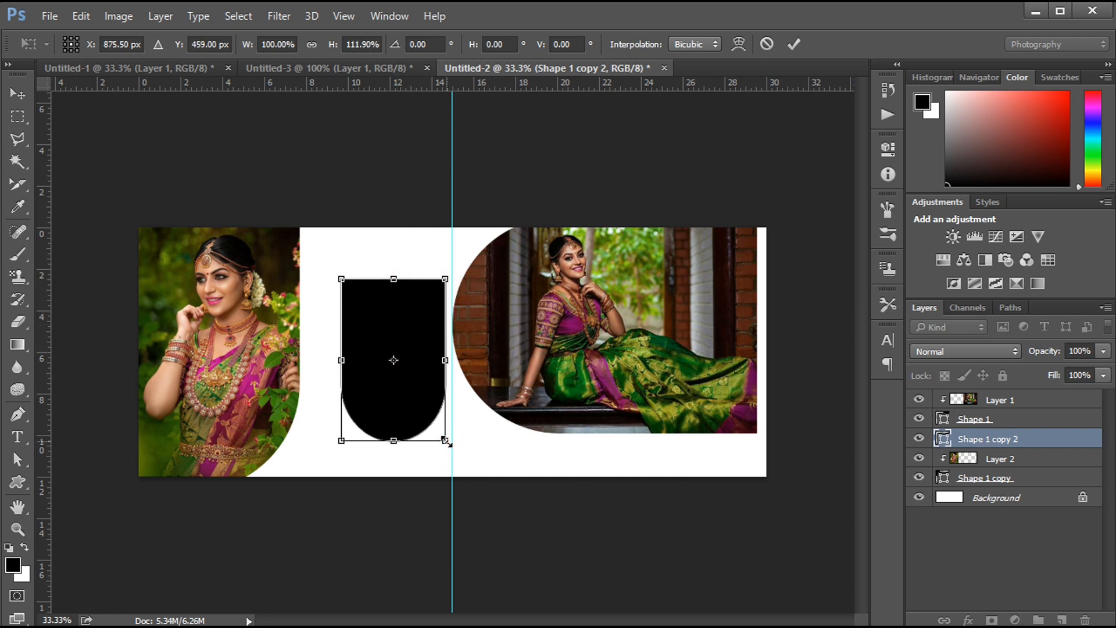
{"action": "left_click_drag", "start_coordinate": [446, 442], "coordinate": [449, 446]}
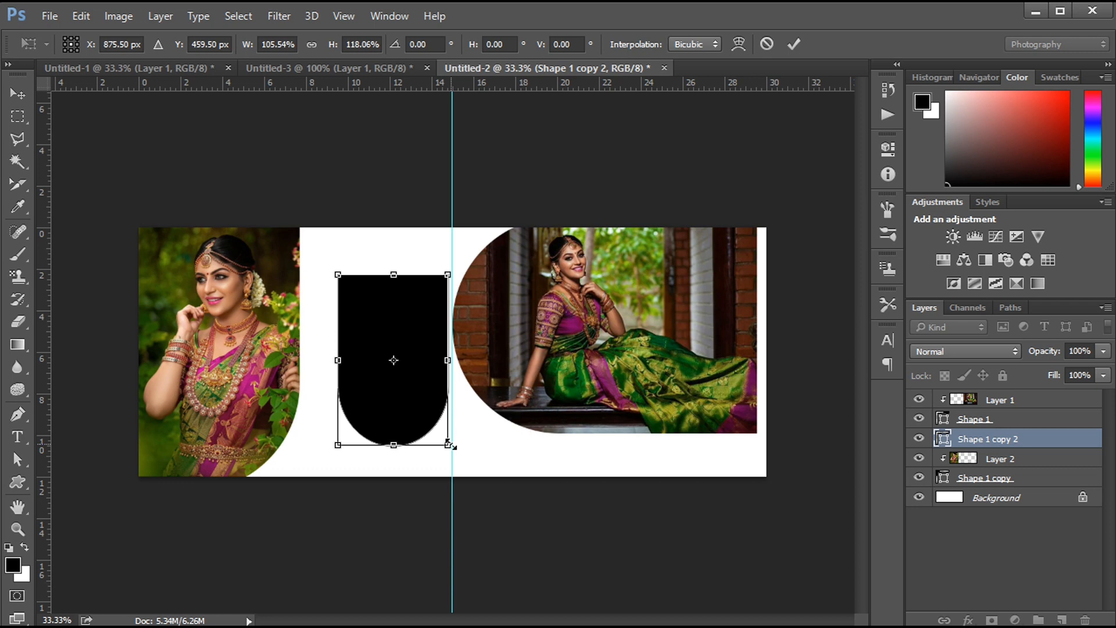
{"action": "key", "text": "Return"}
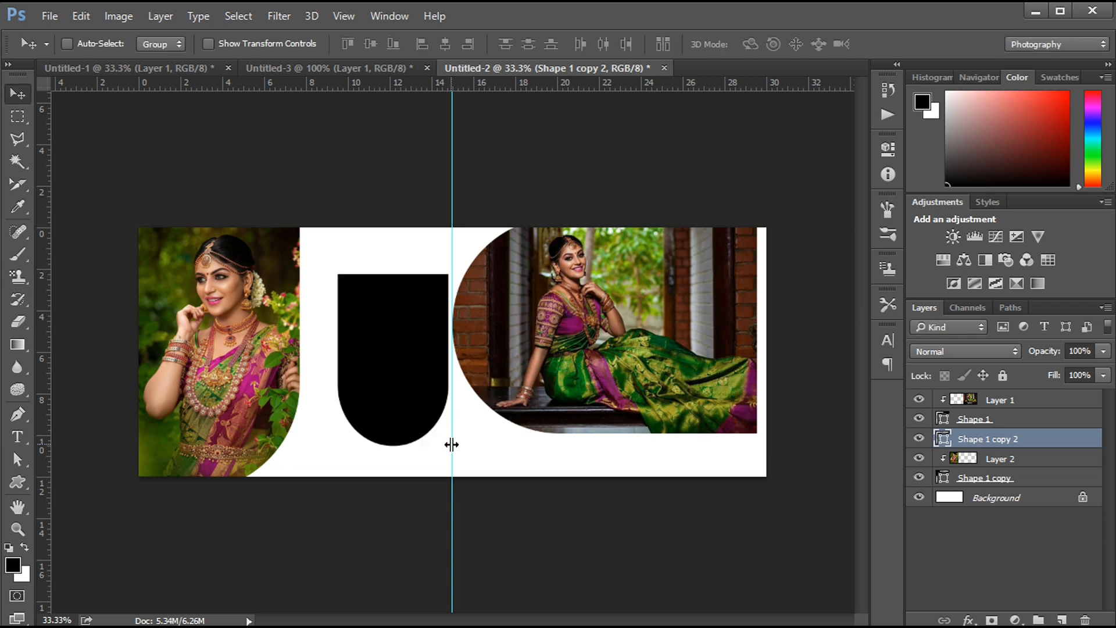
- Nudge the small rounded shape slightly up and to the left, away from the guide
{"action": "key", "text": "shift+Up"}
{"action": "key", "text": "shift+Up"}
{"action": "key", "text": "shift+Left"}
{"action": "key", "text": "shift+Left"}
{"action": "key", "text": "shift+Right"}
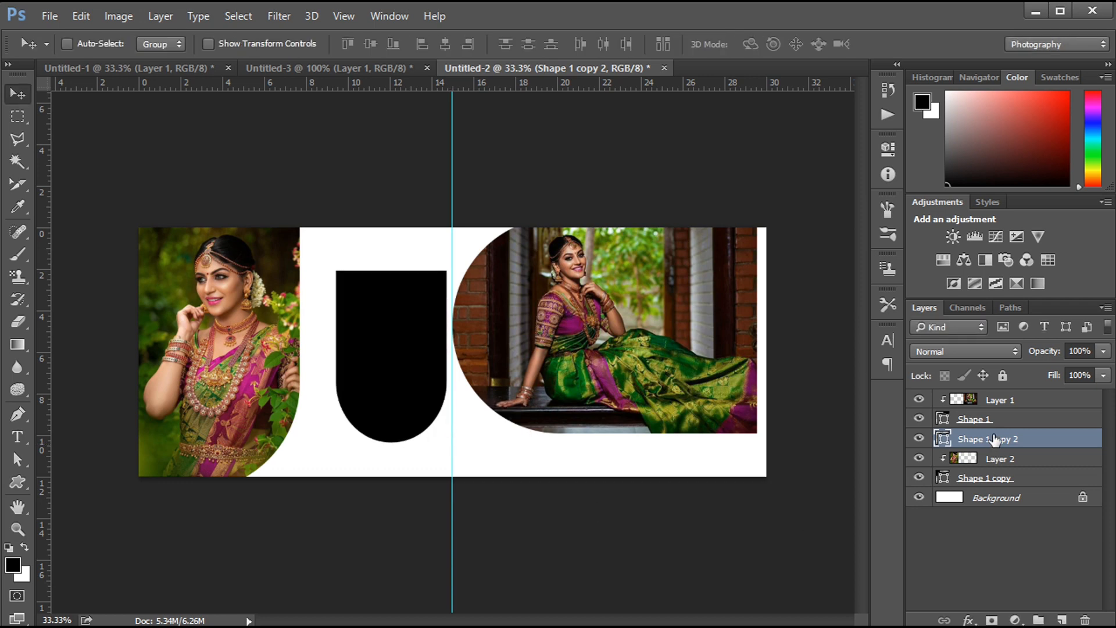
- Bring the standing portrait, Layer 2 of Untitled-1, into Untitled-2 and clip it to the small rounded shape
{"action": "left_click", "coordinate": [132, 68]}
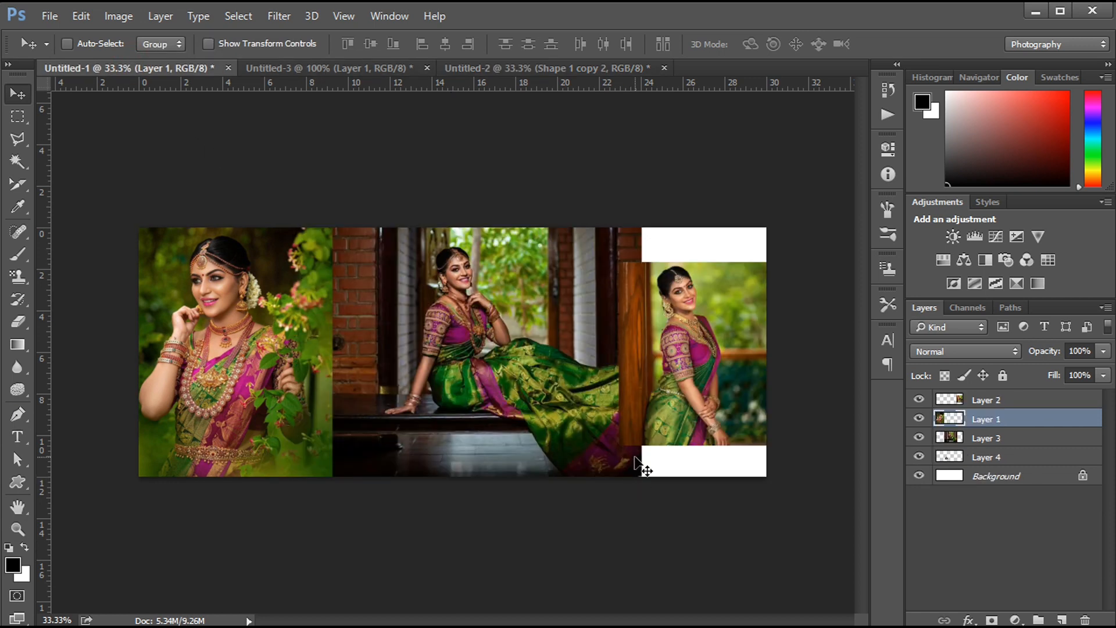
{"action": "left_click_drag", "start_coordinate": [709, 372], "coordinate": [427, 372]}
{"action": "left_click", "coordinate": [1009, 442], "text": "alt"}
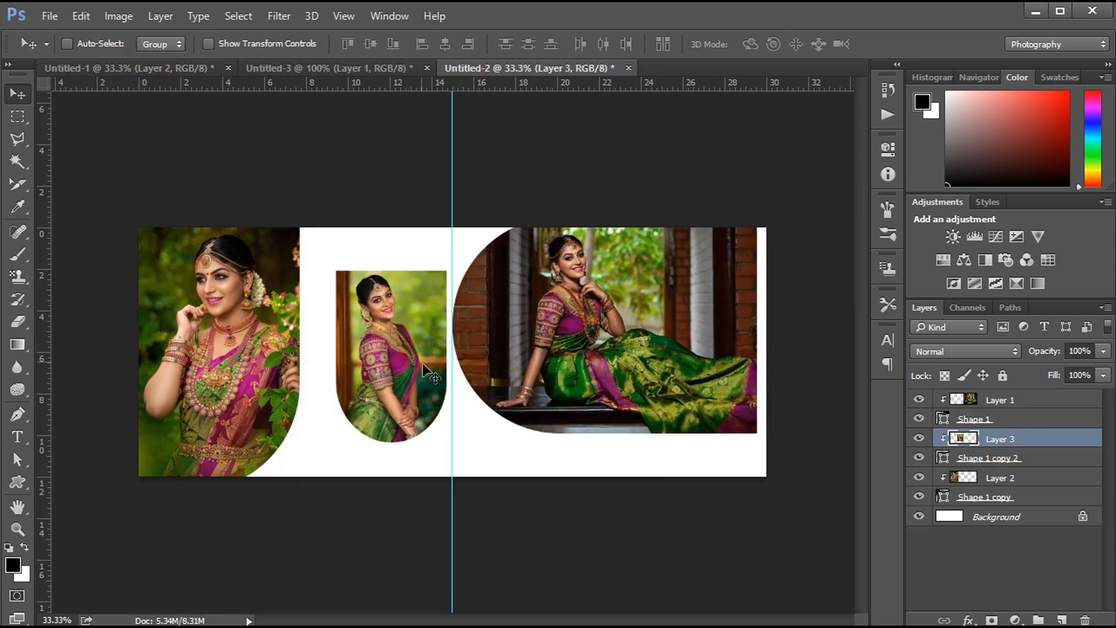
- Scale the standing portrait down to about 94% and align it with the top of the small rounded shape
{"action": "key", "text": "ctrl+t"}
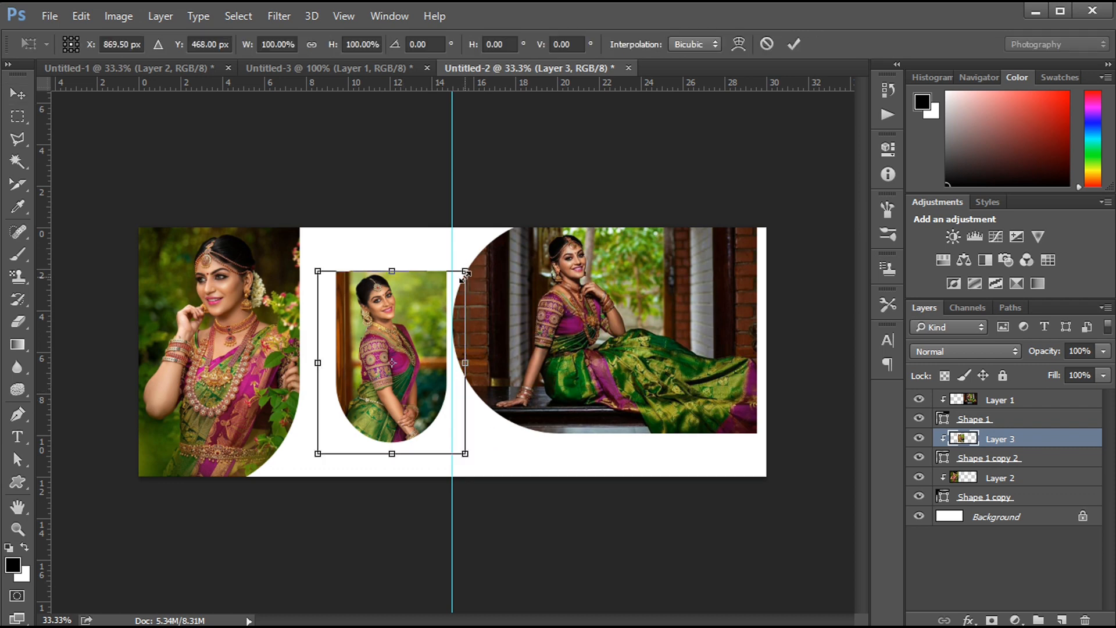
{"action": "left_click_drag", "start_coordinate": [466, 271], "coordinate": [464, 274]}
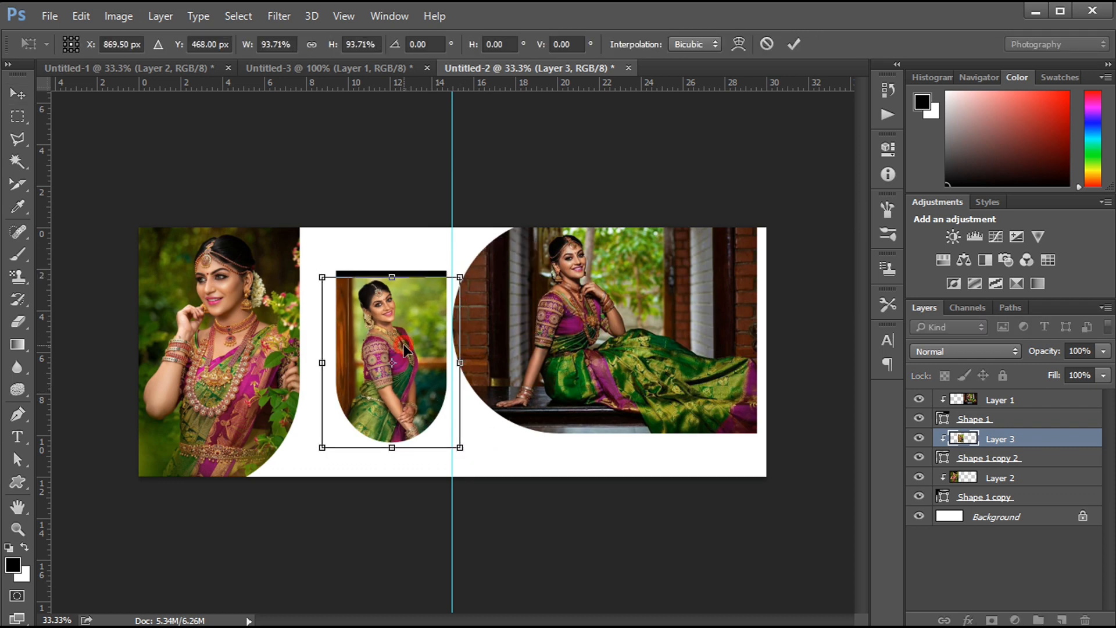
{"action": "key", "text": "Return"}
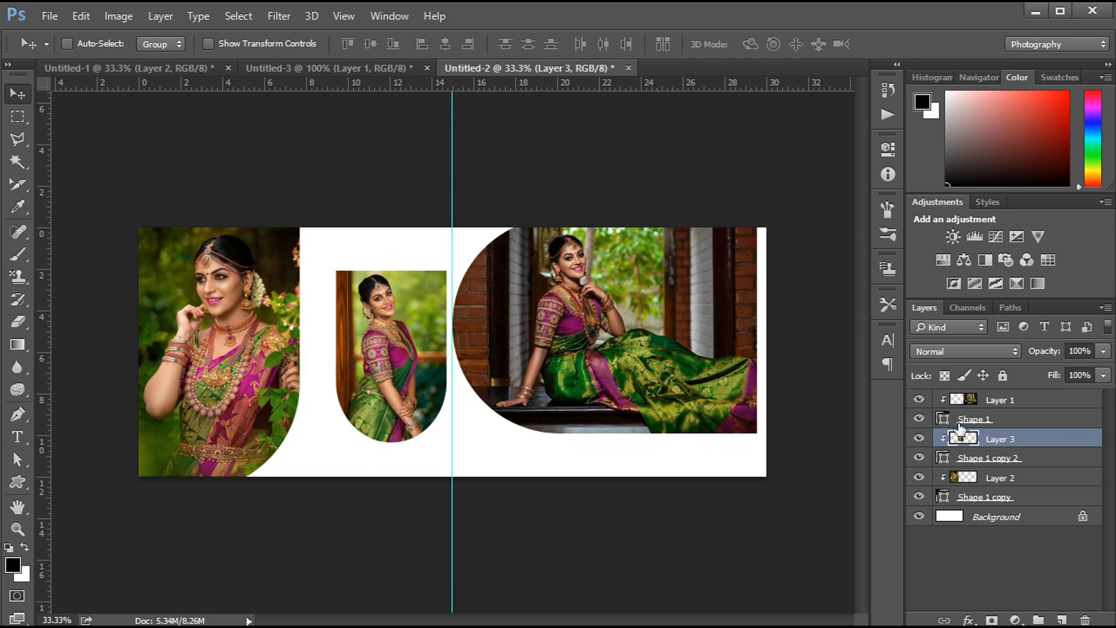
{"action": "left_click", "coordinate": [988, 457]}
{"action": "key", "text": "ctrl+t"}
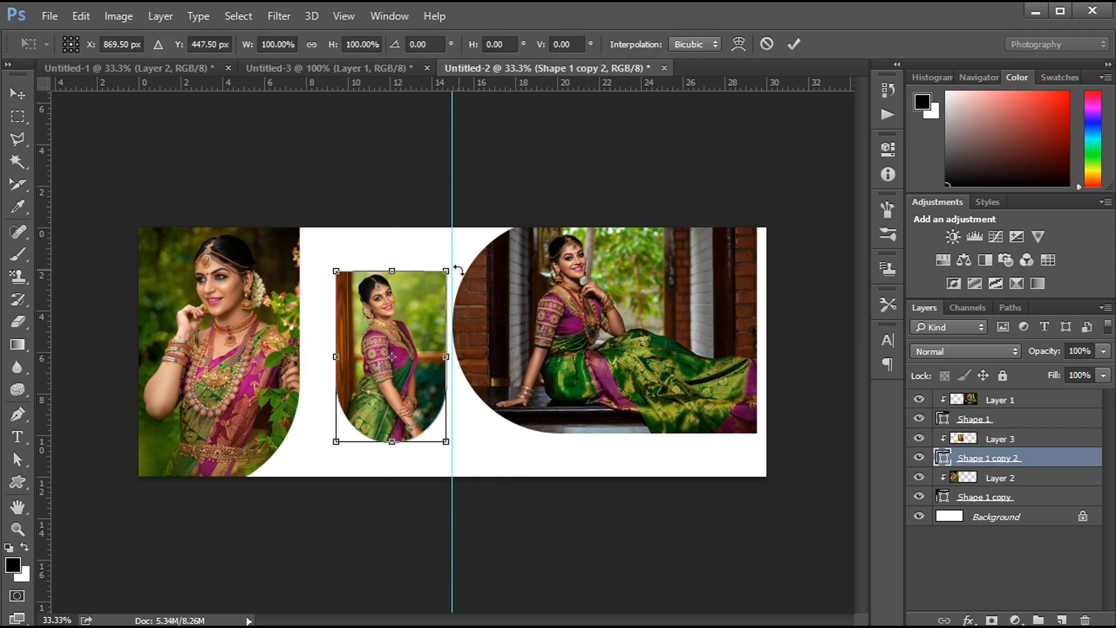
{"action": "key", "text": "Return"}
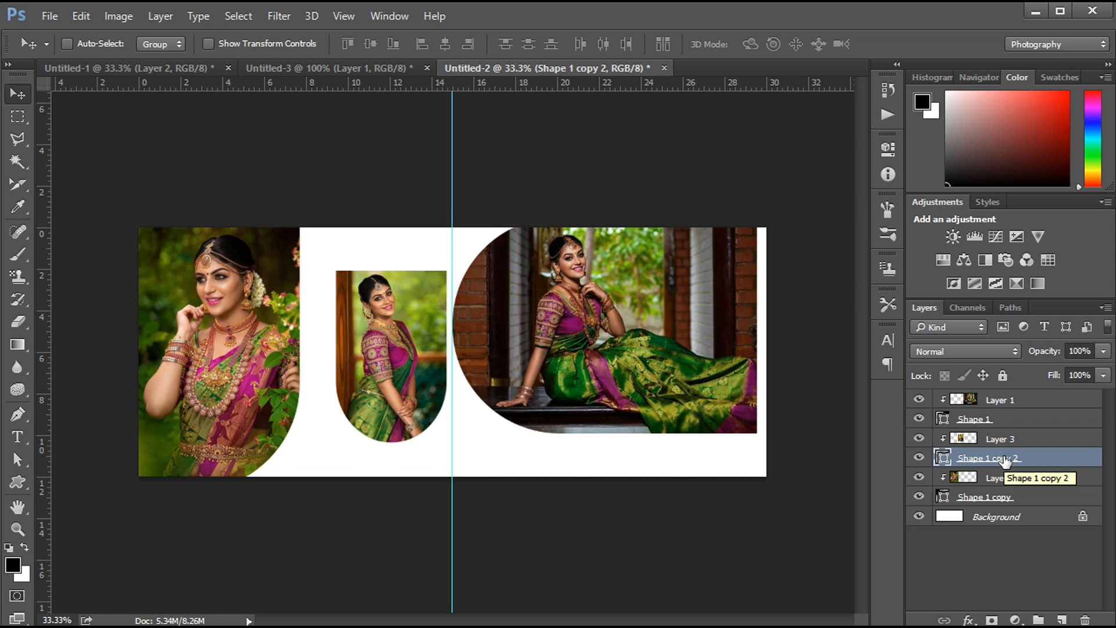
- Duplicate Shape 1 copy 2 above the Layer 3 portrait and clip the portrait to the original shape again
{"action": "left_click_drag", "start_coordinate": [1005, 461], "coordinate": [1003, 429]}
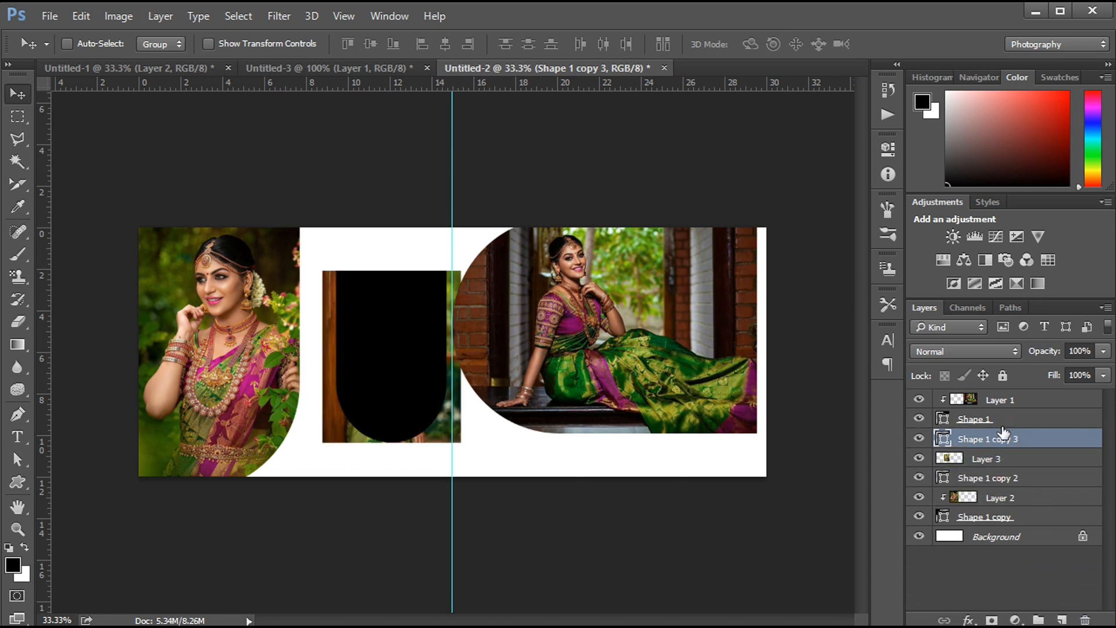
{"action": "key", "text": "ctrl+alt+g"}
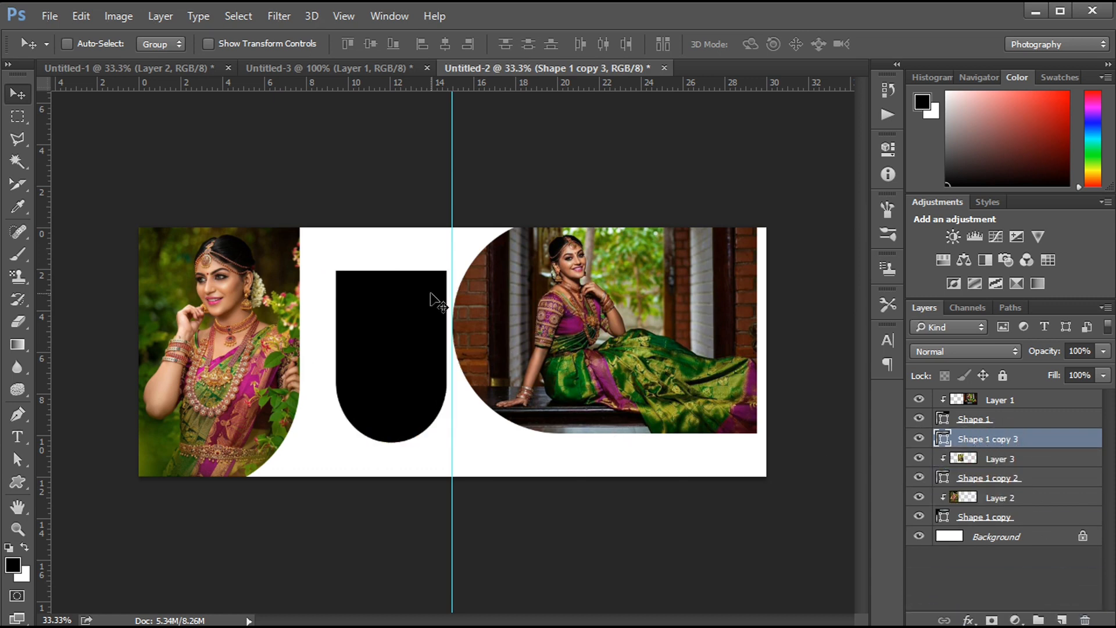
{"action": "key", "text": "ctrl"}
{"action": "key", "text": "ctrl+t"}
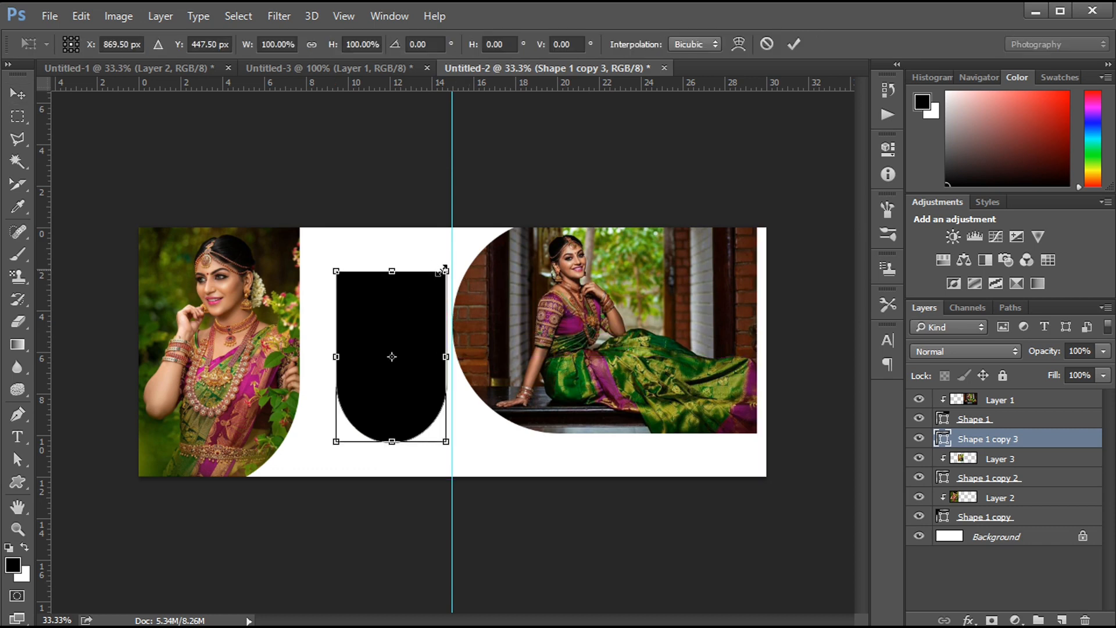
{"action": "left_click_drag", "start_coordinate": [444, 270], "coordinate": [430, 281]}
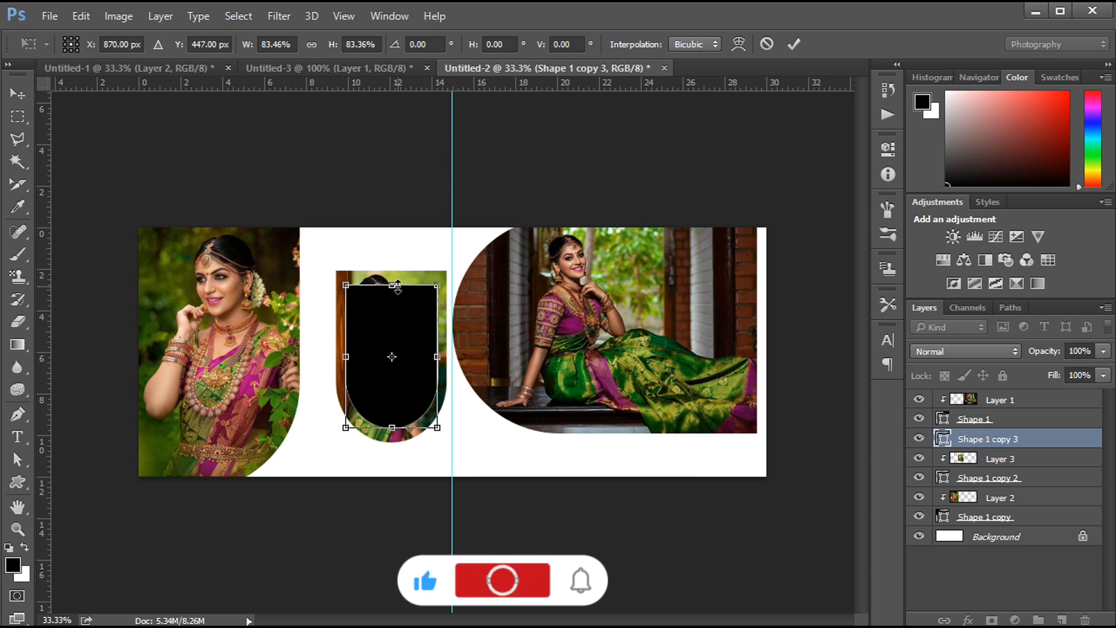
{"action": "left_click_drag", "start_coordinate": [398, 286], "coordinate": [401, 250]}
{"action": "left_click_drag", "start_coordinate": [347, 339], "coordinate": [337, 339]}
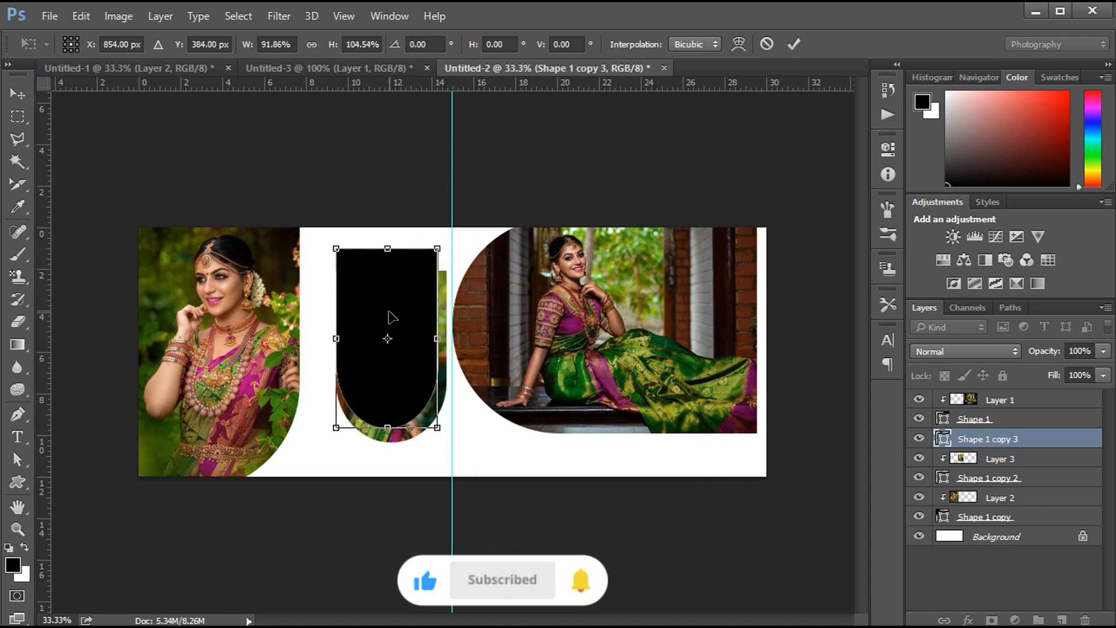
{"action": "left_click_drag", "start_coordinate": [391, 303], "coordinate": [395, 309]}
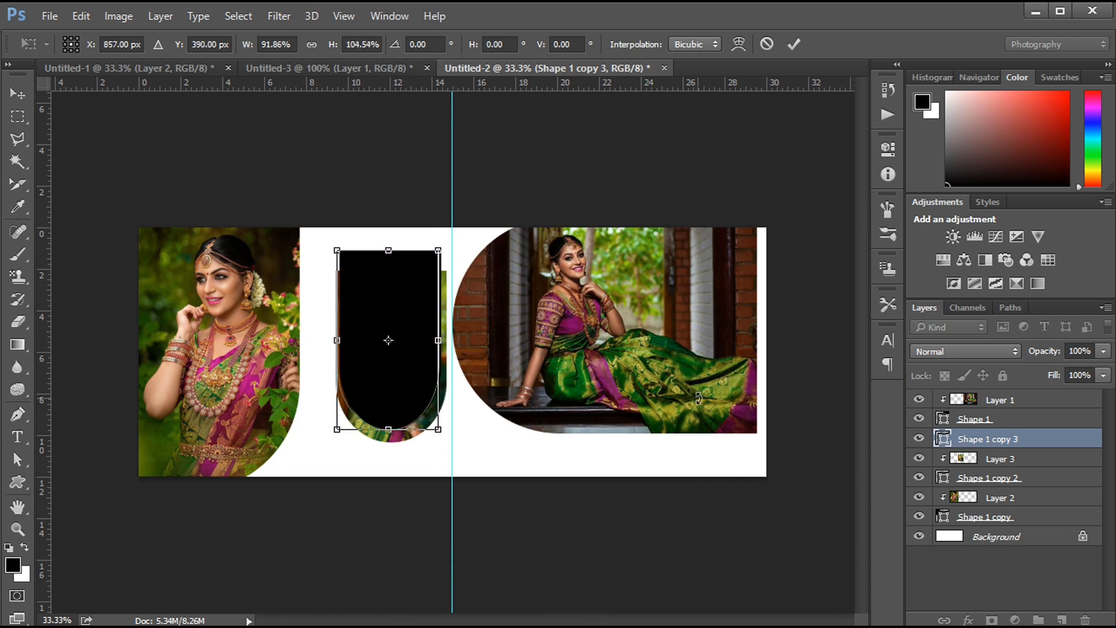
{"action": "key", "text": "Return"}
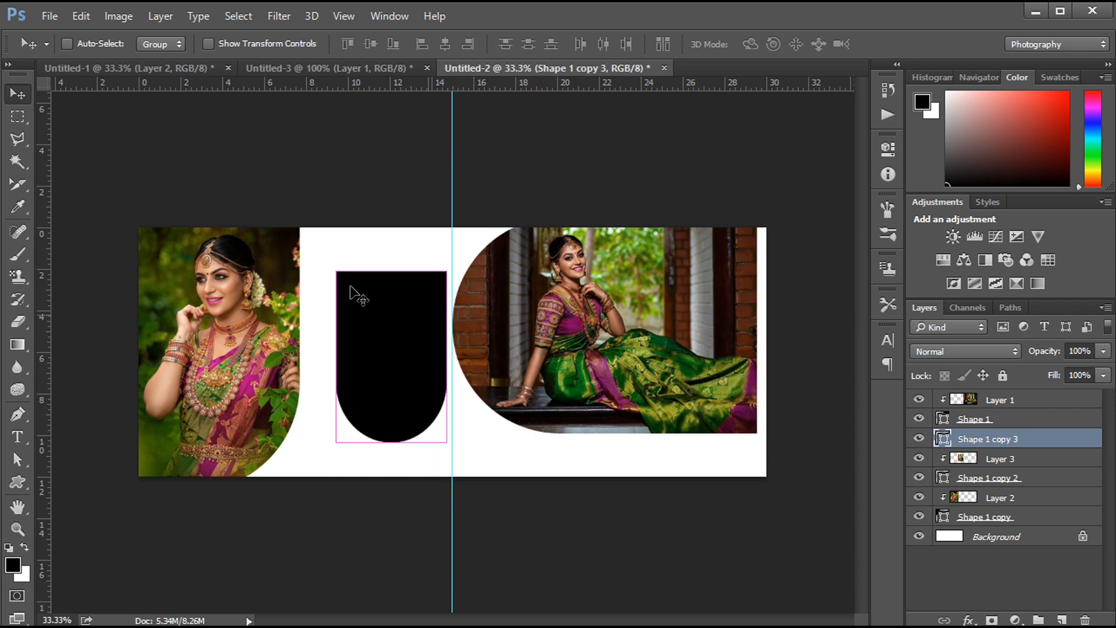
- Scale Shape 1 copy 3 to about 79% width and 95% height, then nudge it slightly down over the standing portrait
{"action": "key", "text": "ctrl+t"}
{"action": "left_click_drag", "start_coordinate": [337, 271], "coordinate": [399, 261]}
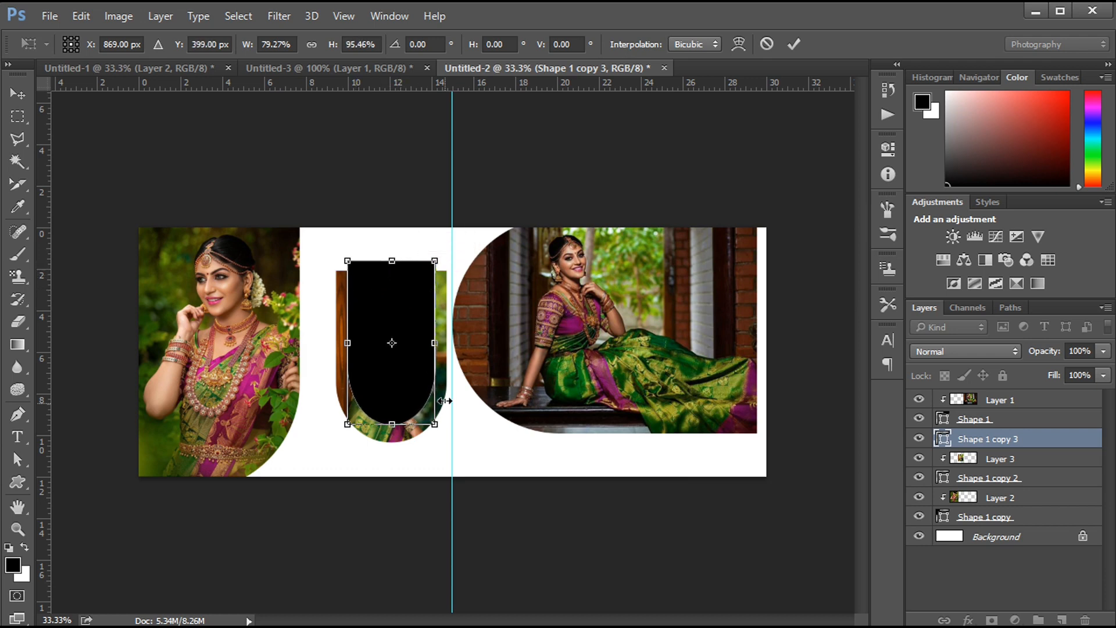
{"action": "key", "text": "Return"}
{"action": "key", "text": "shift+Down"}
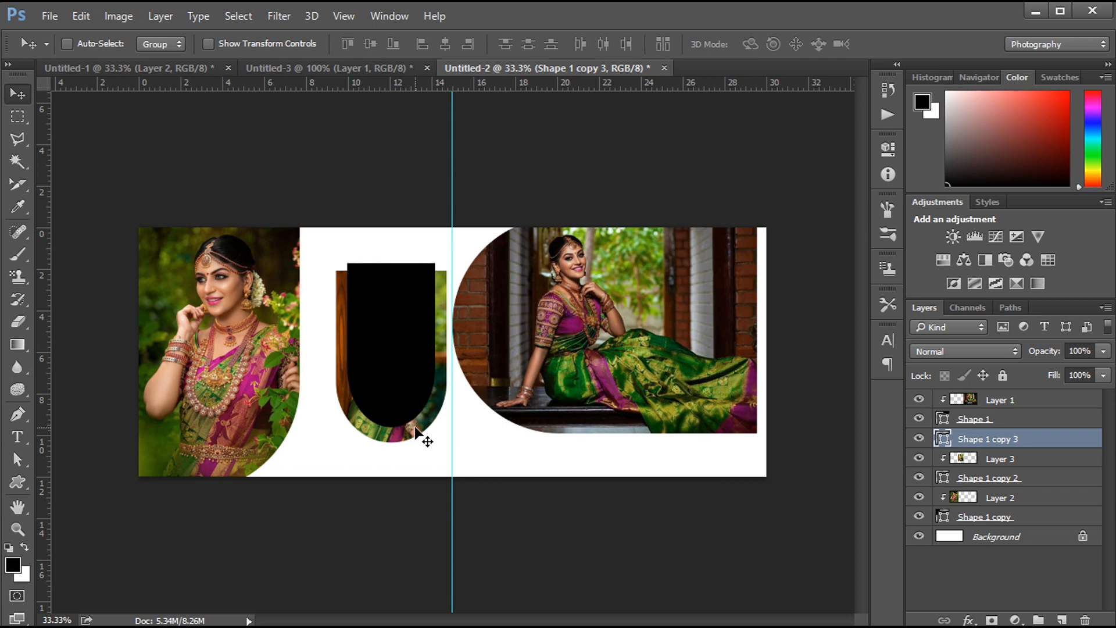
- Remove the fill of Shape 1 copy 3 by setting it to no color
{"action": "left_click", "coordinate": [17, 482]}
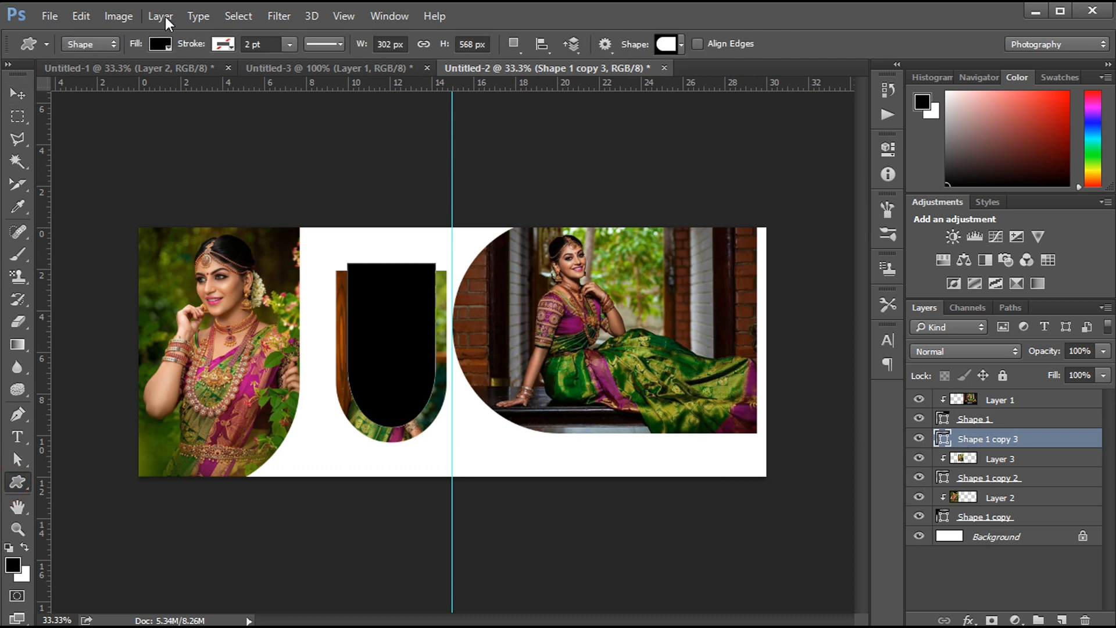
{"action": "left_click", "coordinate": [160, 44]}
{"action": "left_click", "coordinate": [75, 133]}
{"action": "left_click", "coordinate": [212, 45]}
{"action": "left_click", "coordinate": [160, 44]}
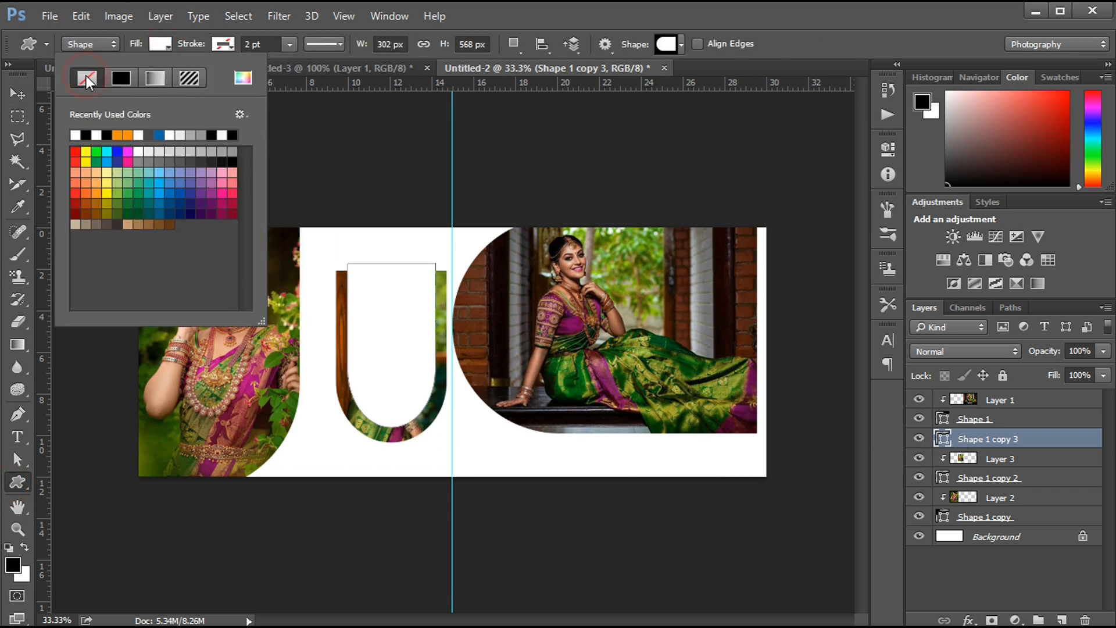
{"action": "left_click", "coordinate": [87, 77]}
- Give Shape 1 copy 3 a white 25 pt stroke and apply the last solid line preset from the stroke options
{"action": "left_click", "coordinate": [223, 44]}
{"action": "left_click", "coordinate": [137, 135]}
{"action": "left_click_drag", "start_coordinate": [262, 44], "coordinate": [228, 47]}
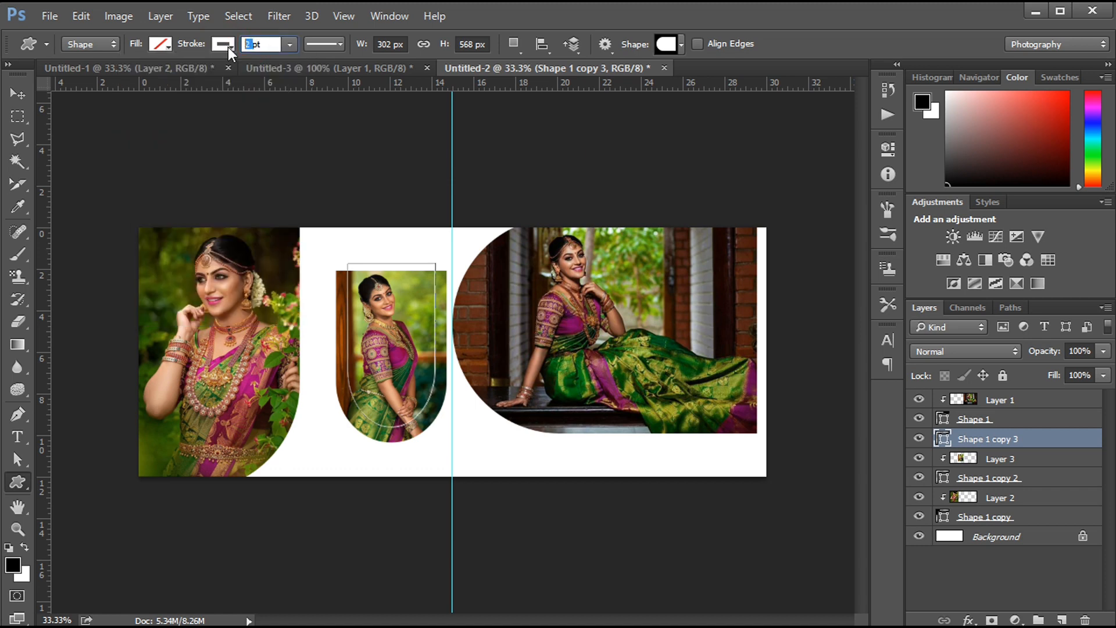
{"action": "type", "text": "25"}
{"action": "key", "text": "Return"}
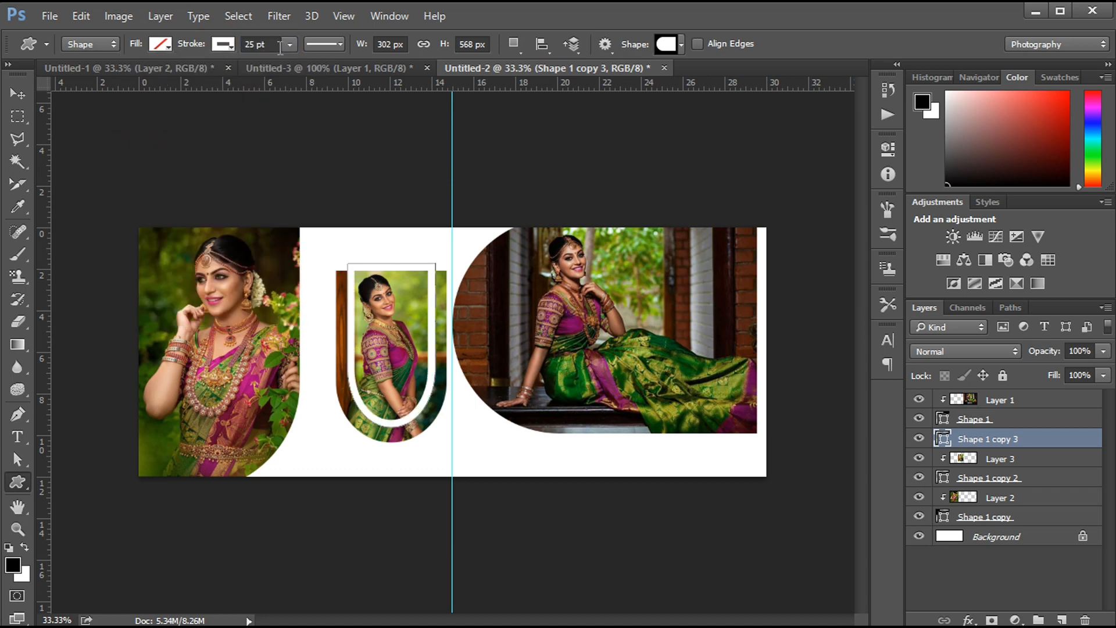
{"action": "left_click", "coordinate": [324, 44]}
{"action": "left_click", "coordinate": [303, 179]}
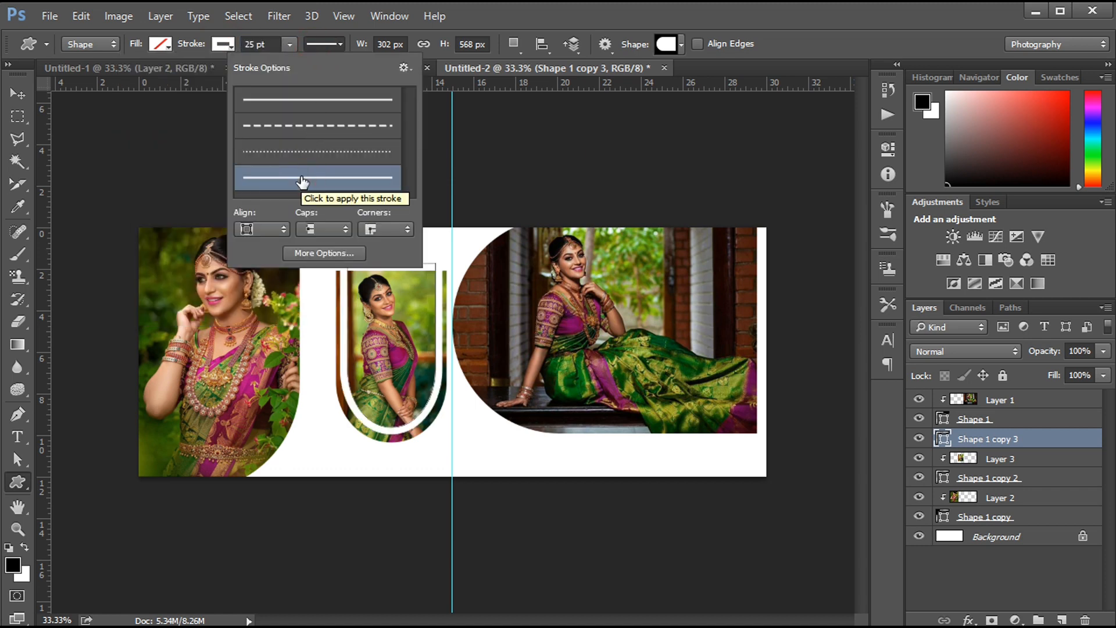
{"action": "key", "text": "Return"}
- Scale the white outline down to about 280 × 527 px inside the standing portrait
{"action": "key", "text": "ctrl+t"}
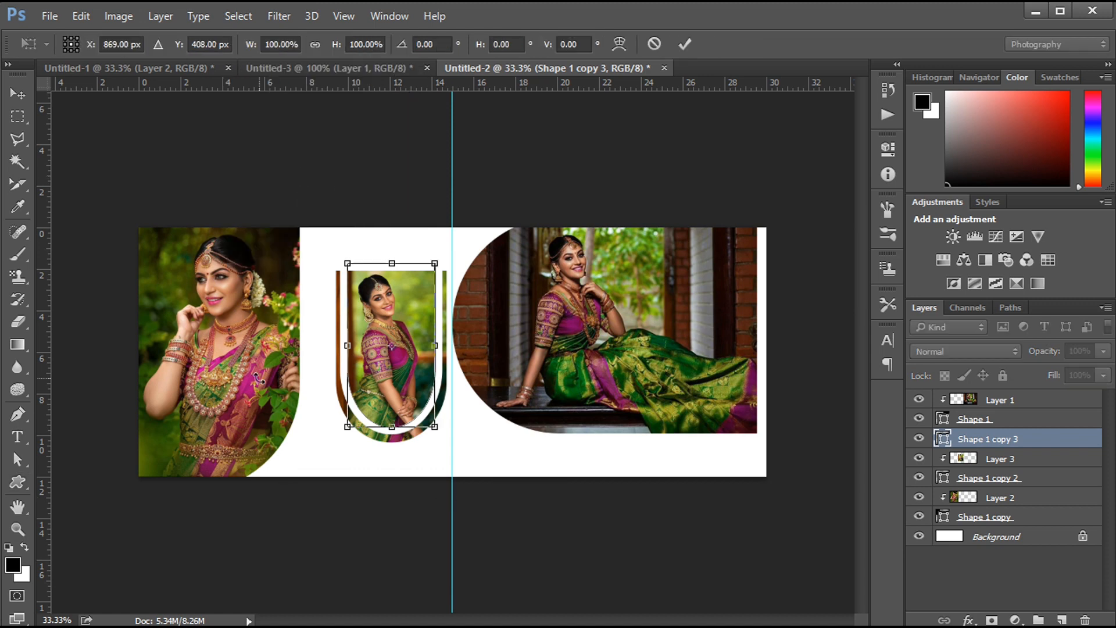
{"action": "left_click_drag", "start_coordinate": [433, 267], "coordinate": [436, 268]}
{"action": "key", "text": "Return"}
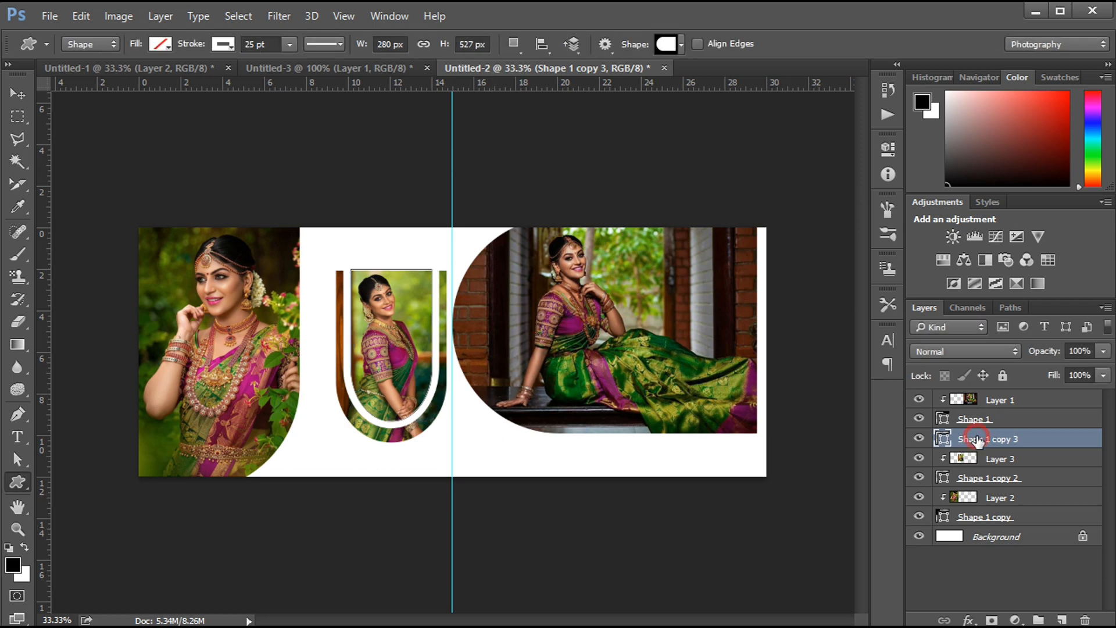
{"action": "left_click", "coordinate": [22, 473]}
{"action": "left_click", "coordinate": [85, 511]}
{"action": "left_click_drag", "start_coordinate": [321, 354], "coordinate": [384, 410]}
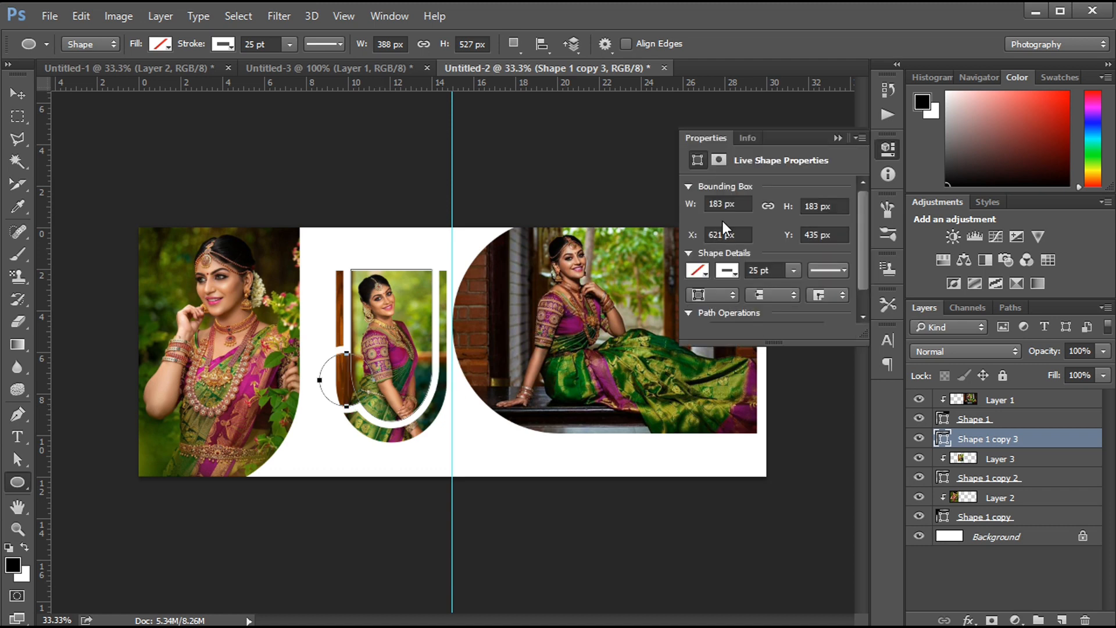
{"action": "left_click", "coordinate": [697, 271]}
{"action": "left_click", "coordinate": [709, 363]}
{"action": "left_click", "coordinate": [837, 138]}
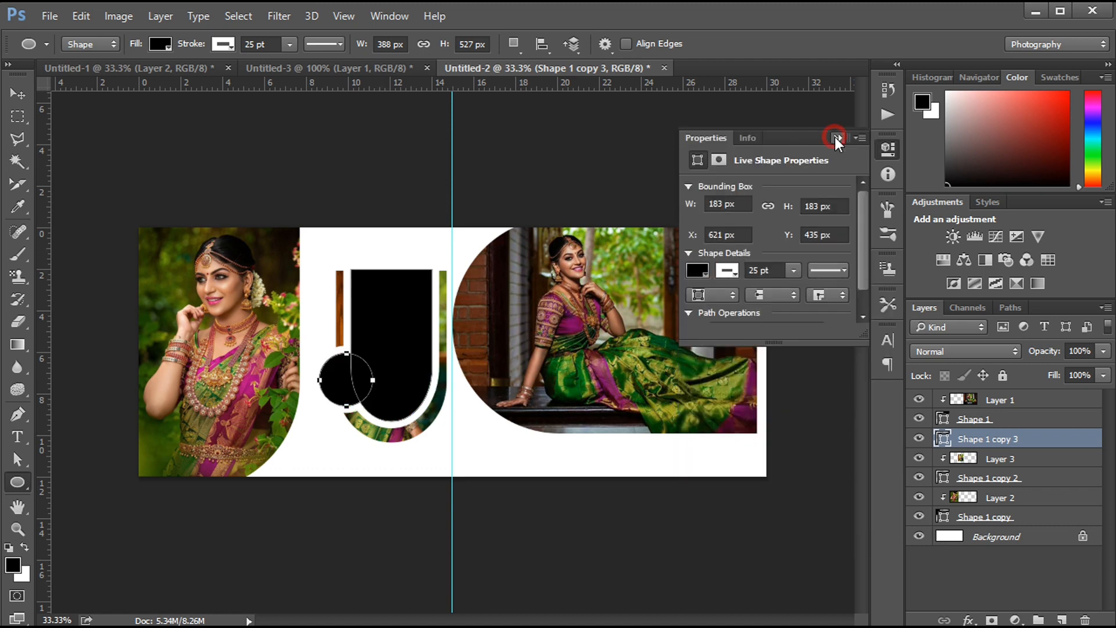
{"action": "key", "text": "ctrl+alt+z"}
{"action": "key", "text": "ctrl+alt+z"}
- Draw a black circle as its own layer, overlapping the lower left edge of the standing portrait
{"action": "left_click", "coordinate": [1063, 619]}
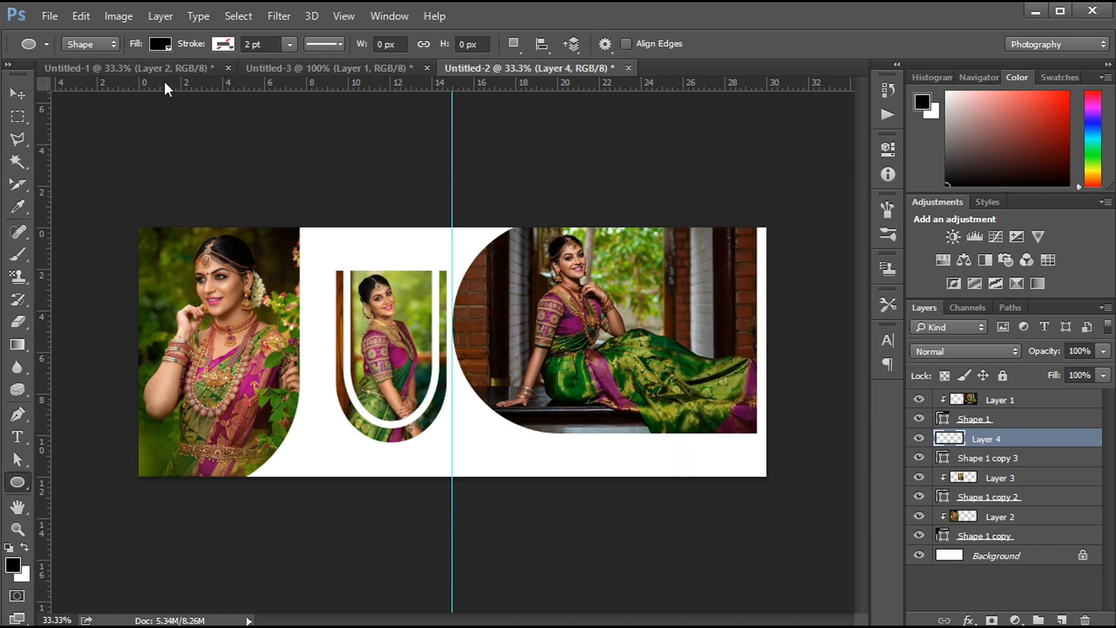
{"action": "left_click_drag", "start_coordinate": [316, 377], "coordinate": [338, 386]}
{"action": "key", "text": "v"}
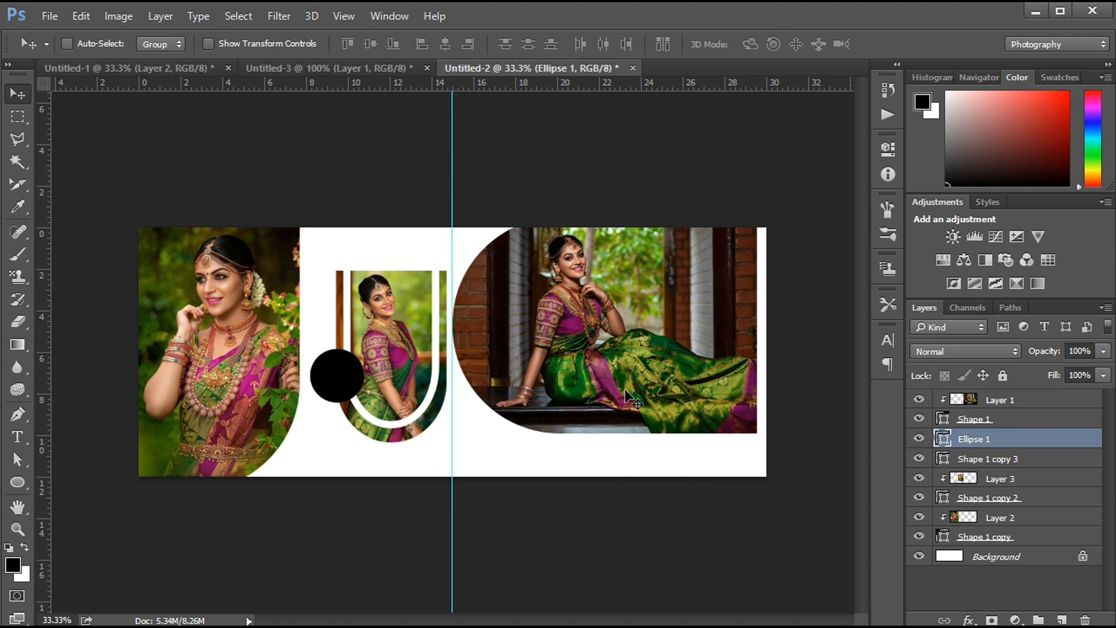
- Rasterize Shape 1 copy 3 and delete the upper left section of its white outline above the circle
{"action": "left_click", "coordinate": [996, 459]}
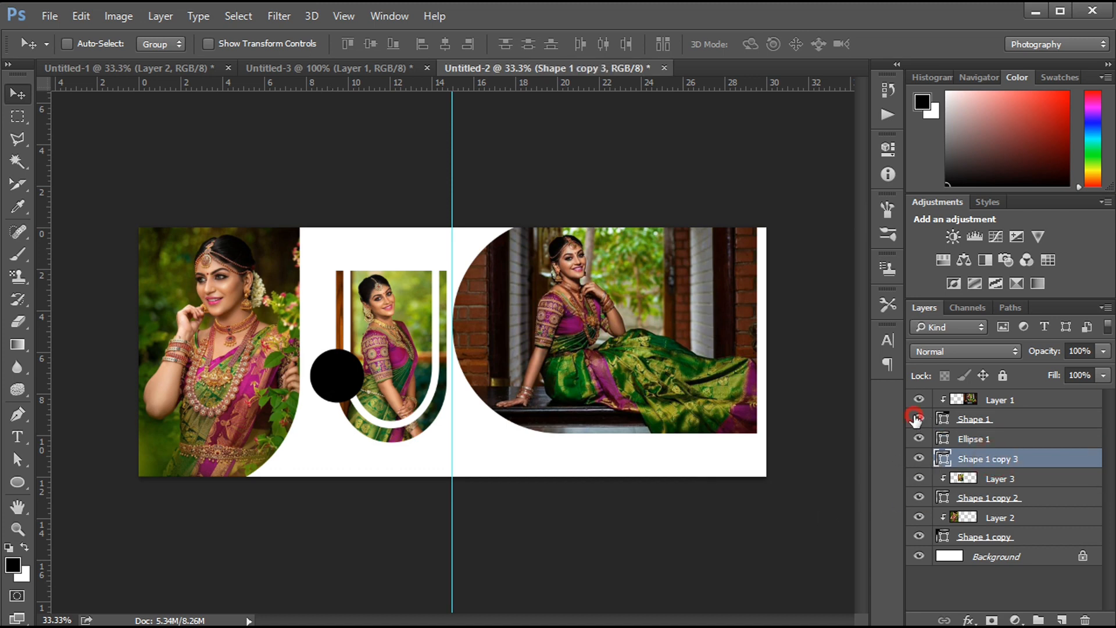
{"action": "right_click", "coordinate": [996, 461]}
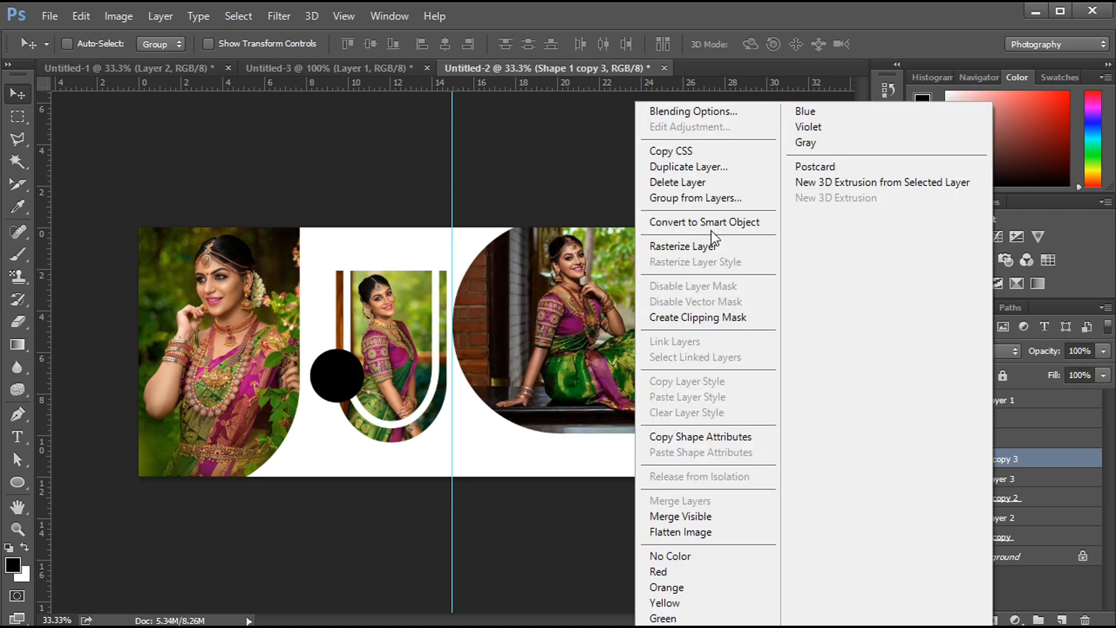
{"action": "left_click", "coordinate": [712, 244]}
{"action": "key", "text": "m"}
{"action": "left_click_drag", "start_coordinate": [316, 255], "coordinate": [379, 361]}
{"action": "key", "text": "Delete"}
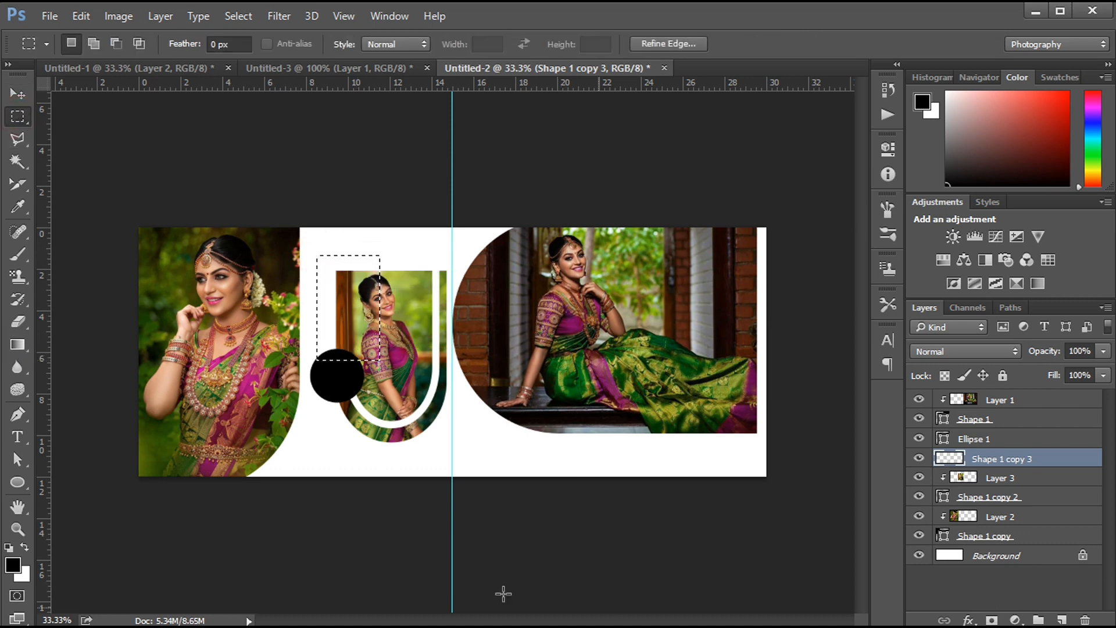
{"action": "key", "text": "ctrl+d"}
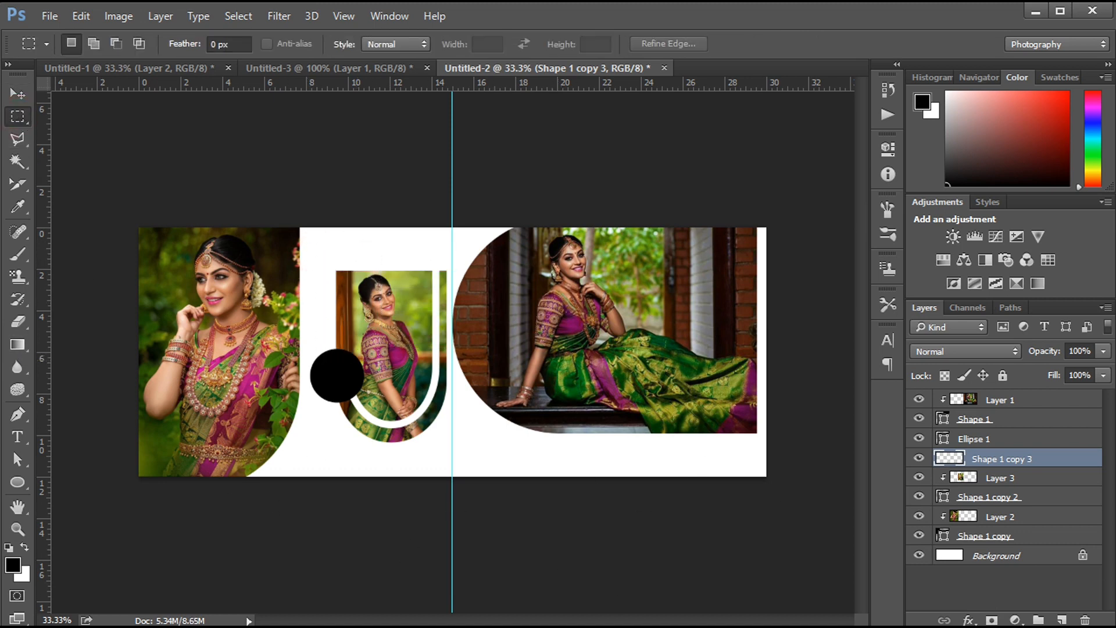
- Copy the round portrait, Layer 4 of Untitled-1, into Untitled-2 above Ellipse 1 and clip it to the circle
{"action": "key", "text": "alt+]"}
{"action": "left_click", "coordinate": [131, 68]}
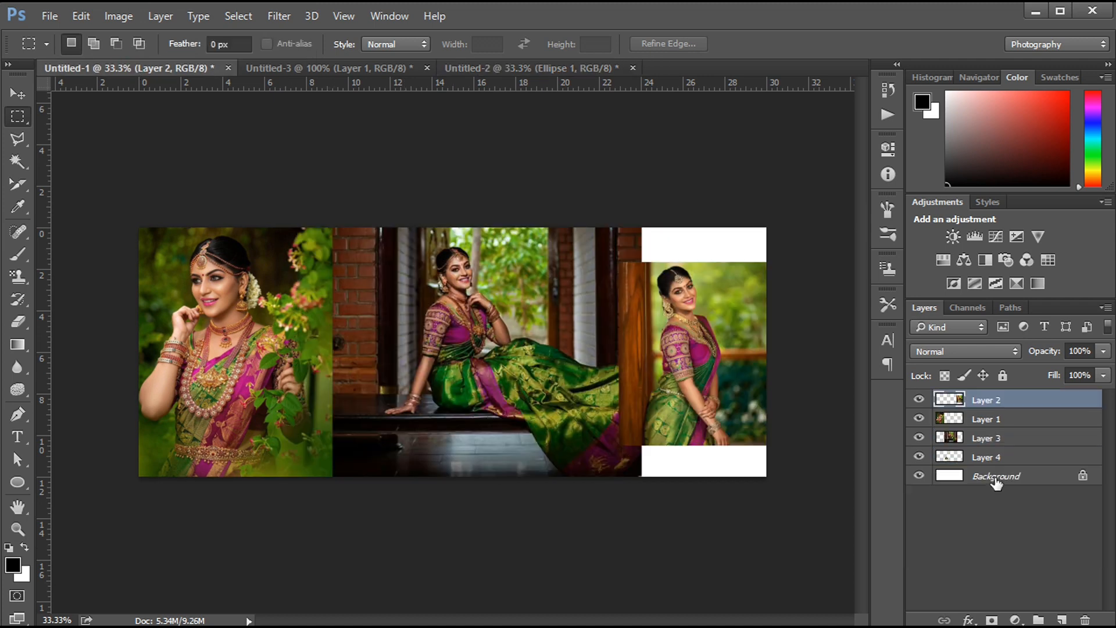
{"action": "left_click", "coordinate": [986, 459]}
{"action": "left_click", "coordinate": [952, 458], "text": "ctrl"}
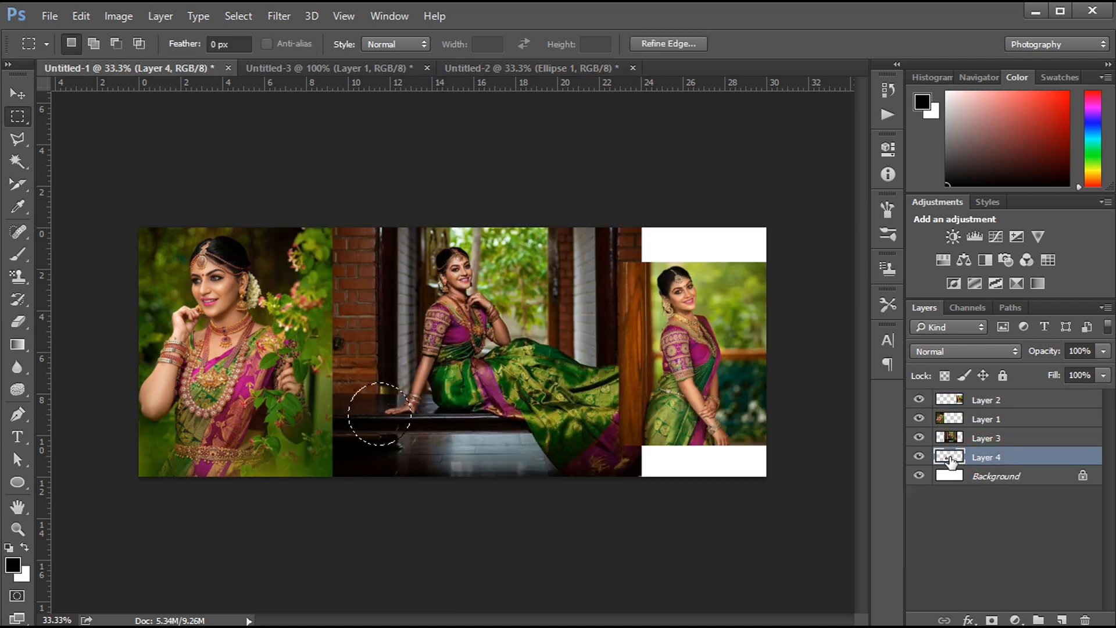
{"action": "left_click", "coordinate": [543, 70]}
{"action": "key", "text": "ctrl+v"}
{"action": "left_click_drag", "start_coordinate": [450, 365], "coordinate": [331, 388]}
{"action": "left_click", "coordinate": [972, 443], "text": "alt"}
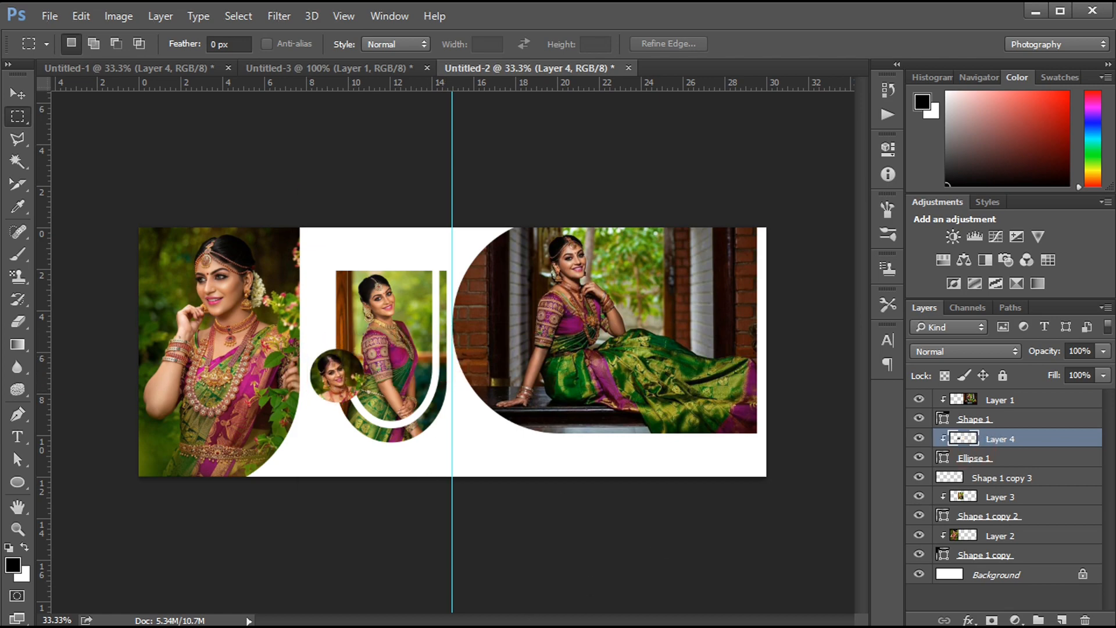
- Flip the Layer 4 portrait inside the circle horizontally
{"action": "key", "text": "ctrl+plus"}
{"action": "key", "text": "ctrl+plus"}
{"action": "key", "text": "ctrl+plus"}
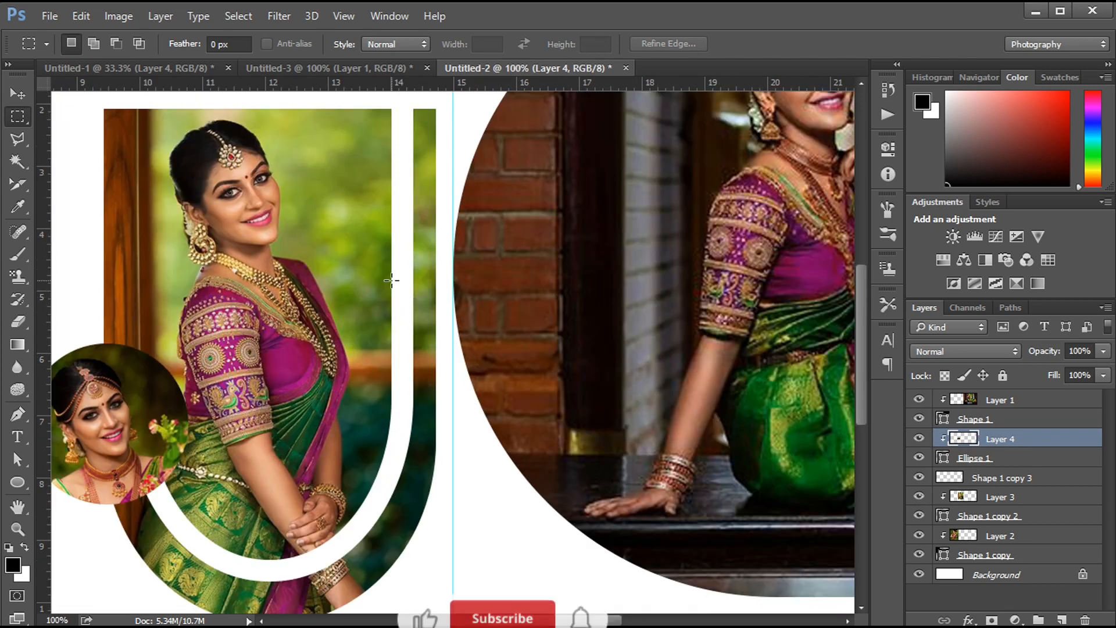
{"action": "left_click_drag", "start_coordinate": [270, 469], "coordinate": [415, 456]}
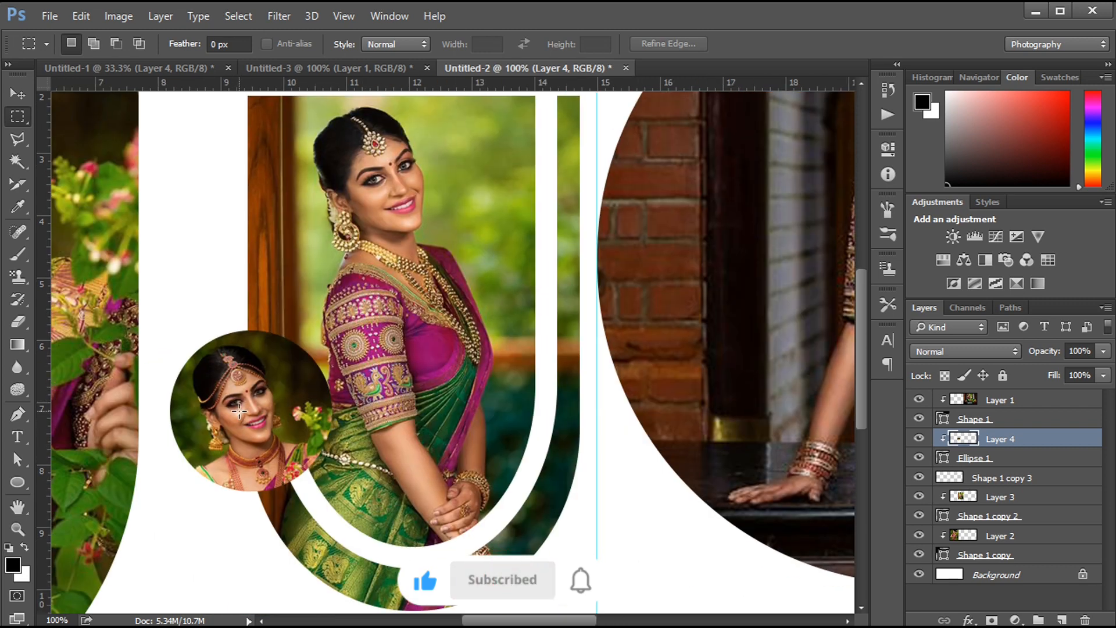
{"action": "key", "text": "ctrl+t"}
{"action": "right_click", "coordinate": [265, 395]}
{"action": "left_click", "coordinate": [271, 362]}
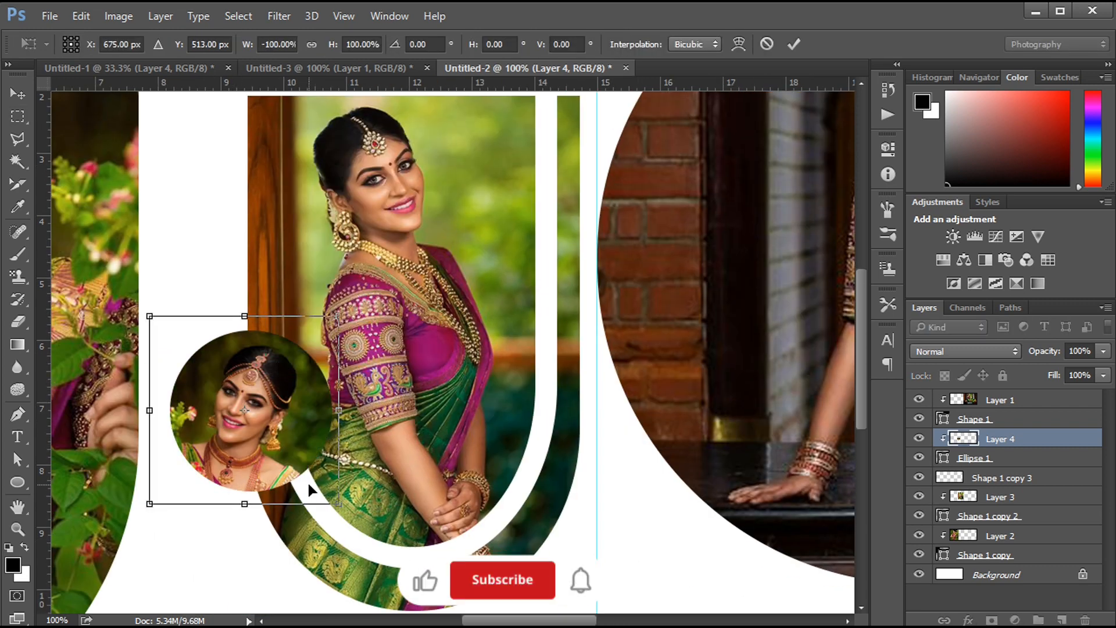
{"action": "key", "text": "Return"}
- Rotate the Layer 4 portrait inside the circle by -15°
{"action": "key", "text": "ctrl+minus"}
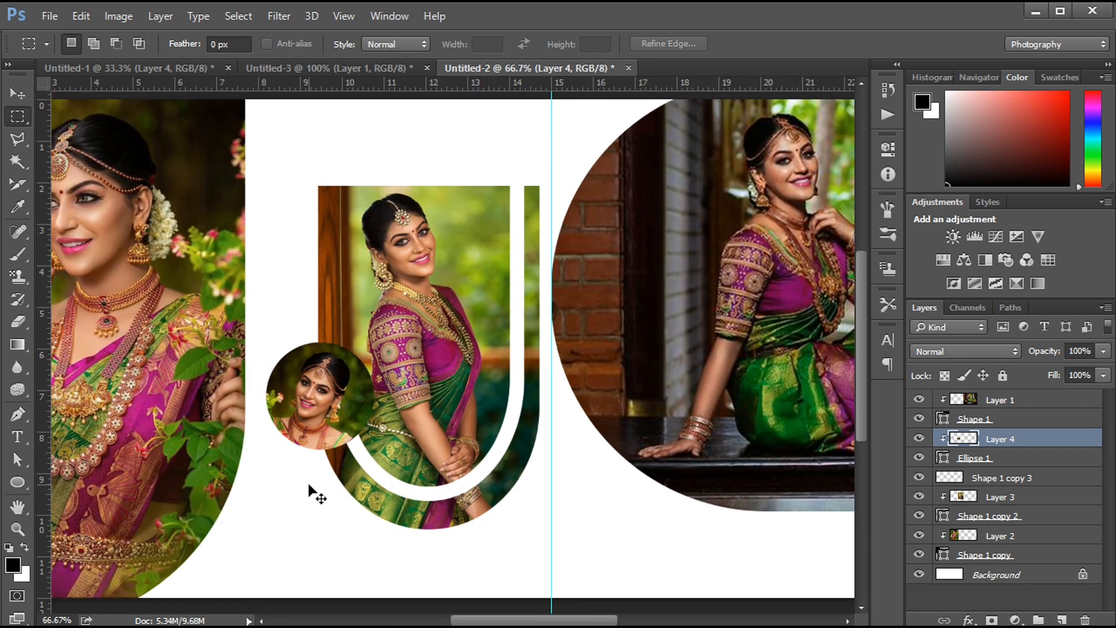
{"action": "key", "text": "ctrl+t"}
{"action": "left_click_drag", "start_coordinate": [412, 324], "coordinate": [424, 379]}
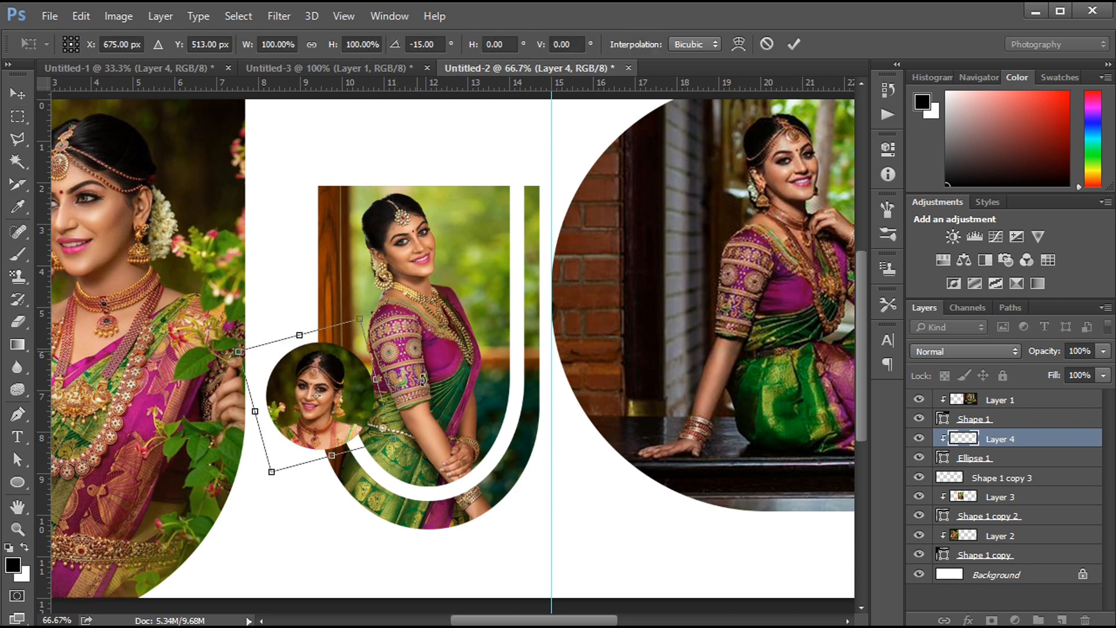
{"action": "left_click_drag", "start_coordinate": [380, 285], "coordinate": [373, 288]}
{"action": "key", "text": "Return"}
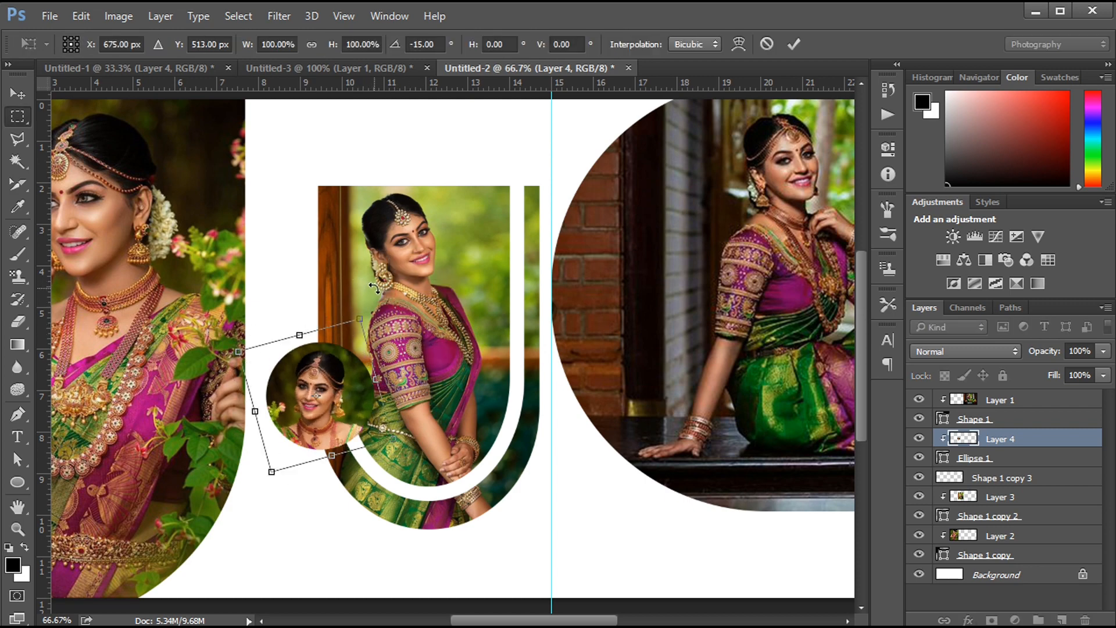
{"action": "key", "text": "ctrl+minus"}
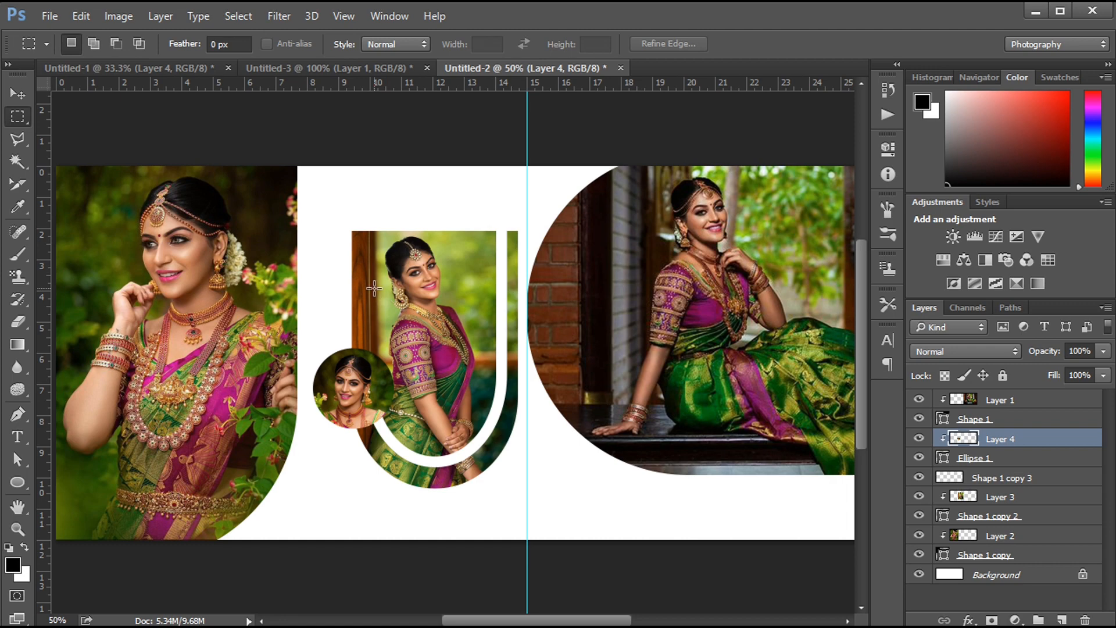
{"action": "key", "text": "ctrl+minus"}
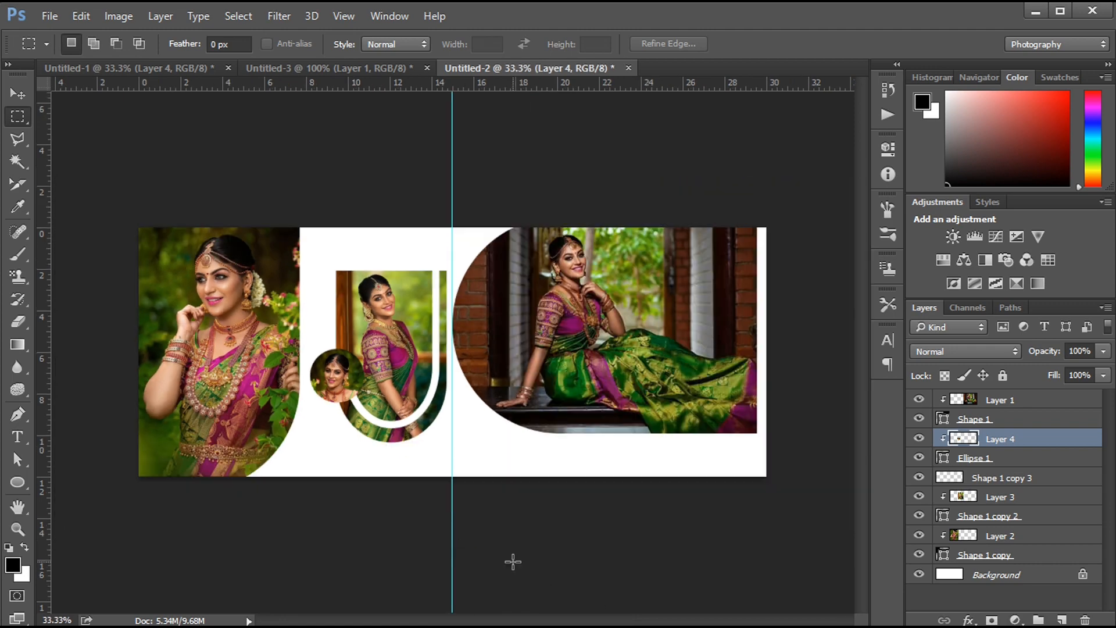
- Bring the boxed Just Wedding magazine book title group from Untitled-3 into Untitled-2 and place it over the large photo's upper right corner
{"action": "left_click", "coordinate": [323, 69]}
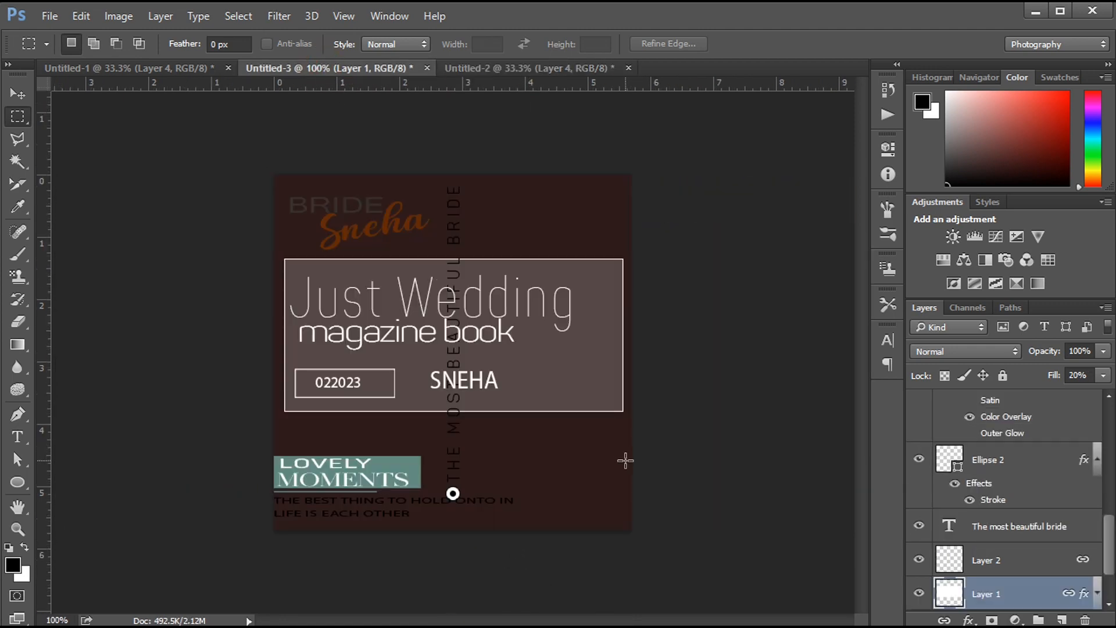
{"action": "left_click", "coordinate": [18, 93]}
{"action": "left_click_drag", "start_coordinate": [386, 286], "coordinate": [680, 270]}
{"action": "left_click_drag", "start_coordinate": [1036, 491], "coordinate": [998, 400]}
{"action": "mouse_move", "coordinate": [703, 279]}
{"action": "left_mouse_down"}
{"action": "mouse_move", "coordinate": [704, 259]}
{"action": "mouse_move", "coordinate": [681, 261]}
{"action": "mouse_move", "coordinate": [700, 260]}
{"action": "left_mouse_up"}
{"action": "key", "text": "Right"}
{"action": "key", "text": "Right"}
{"action": "key", "text": "Right"}
{"action": "key", "text": "Right"}
{"action": "key", "text": "Right"}
{"action": "key", "text": "Right"}
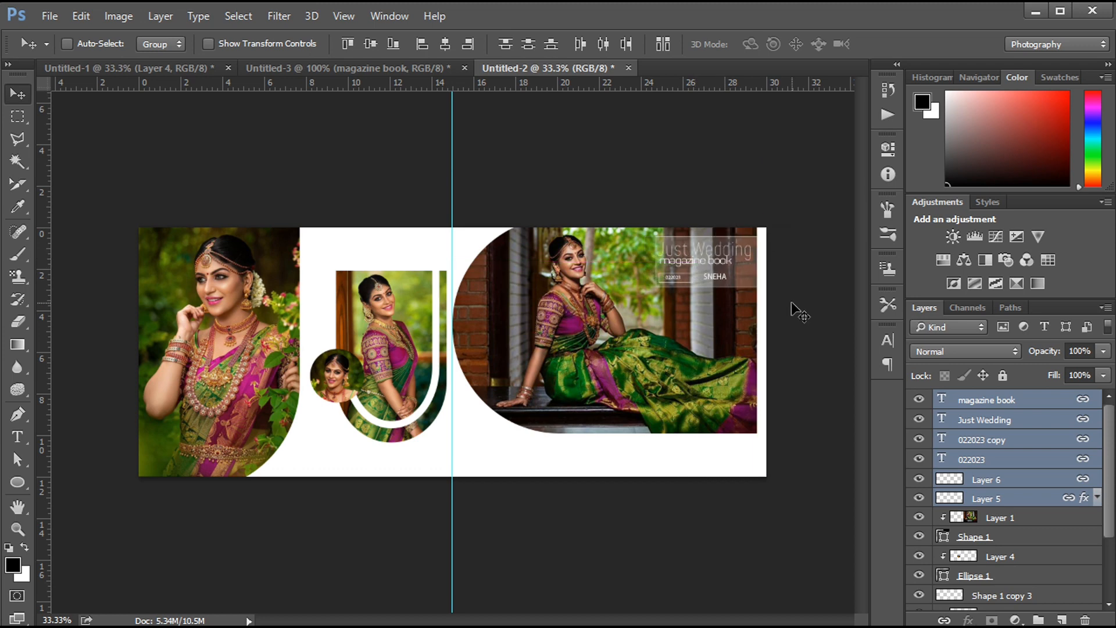
- Nudge the boxed Just Wedding title group slightly lower on the large photo and reduce the selection to the magazine book text layer
{"action": "key", "text": "Down"}
{"action": "key", "text": "Down"}
{"action": "key", "text": "Down"}
{"action": "key", "text": "Down"}
{"action": "key", "text": "Down"}
{"action": "key", "text": "Down"}
{"action": "key", "text": "Down"}
{"action": "key", "text": "Down"}
{"action": "key", "text": "Down"}
{"action": "key", "text": "Down"}
{"action": "key", "text": "Down"}
{"action": "key", "text": "Down"}
{"action": "key", "text": "Down"}
{"action": "key", "text": "Down"}
{"action": "key", "text": "Down"}
{"action": "key", "text": "Down"}
{"action": "left_click", "coordinate": [994, 400]}
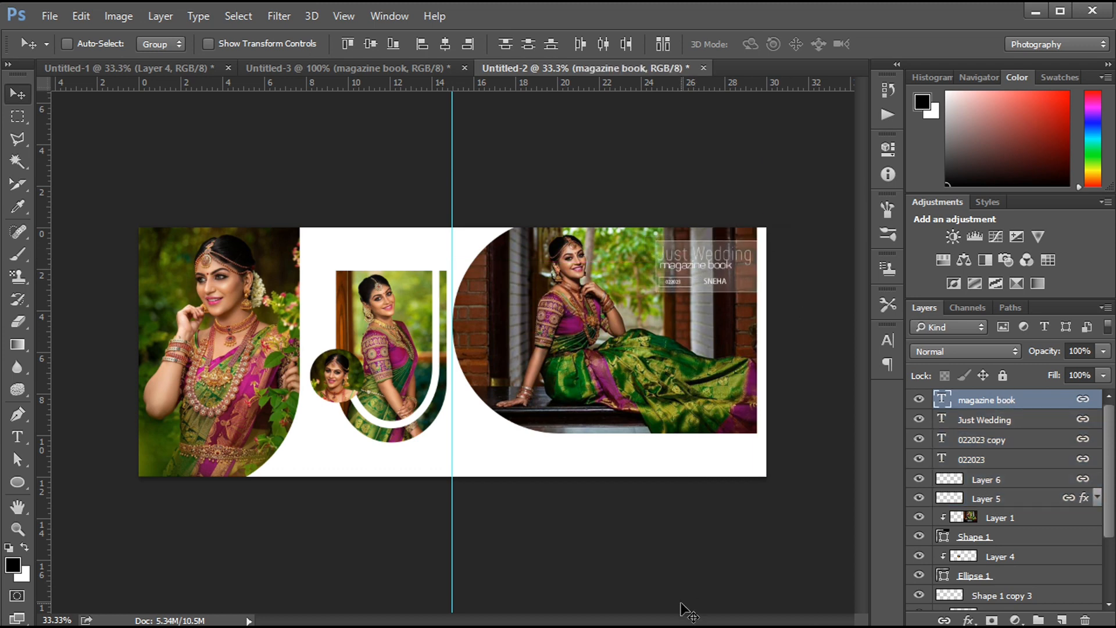
- Bring the LOVELY MOMENTS text block with its caption from Untitled-3 into Untitled-2 and place it beneath the middle portrait
{"action": "left_click", "coordinate": [308, 68]}
{"action": "left_click", "coordinate": [345, 488], "text": "ctrl"}
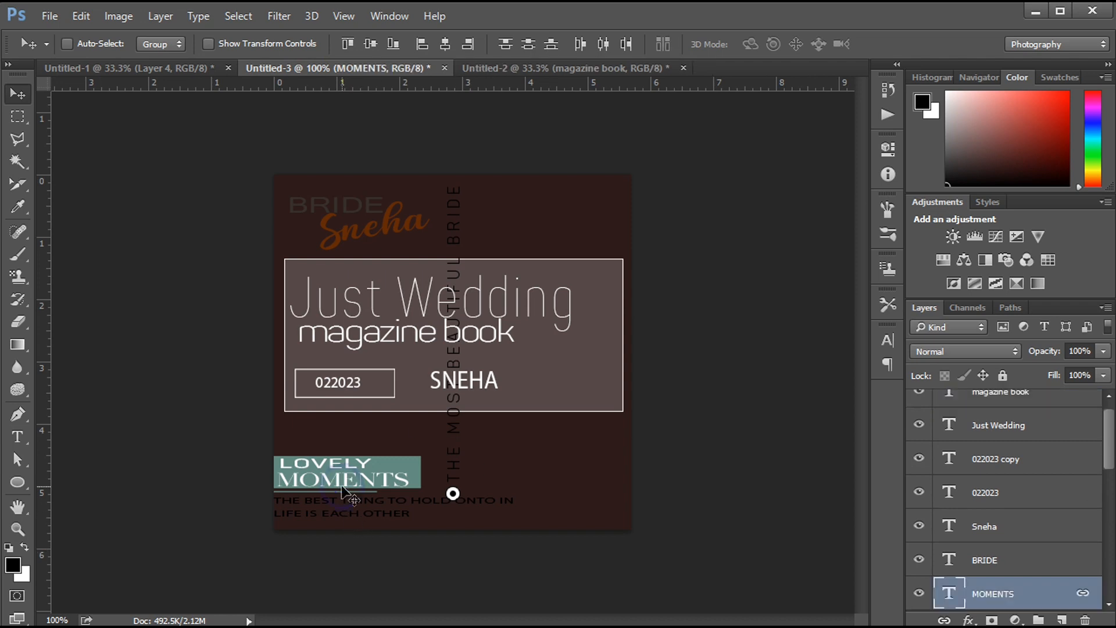
{"action": "left_click_drag", "start_coordinate": [345, 487], "coordinate": [384, 459]}
- Bring the two-line title with BRIDE and the bride's name from Untitled-3 into Untitled-2 and place it above the middle portrait
{"action": "left_click", "coordinate": [369, 69]}
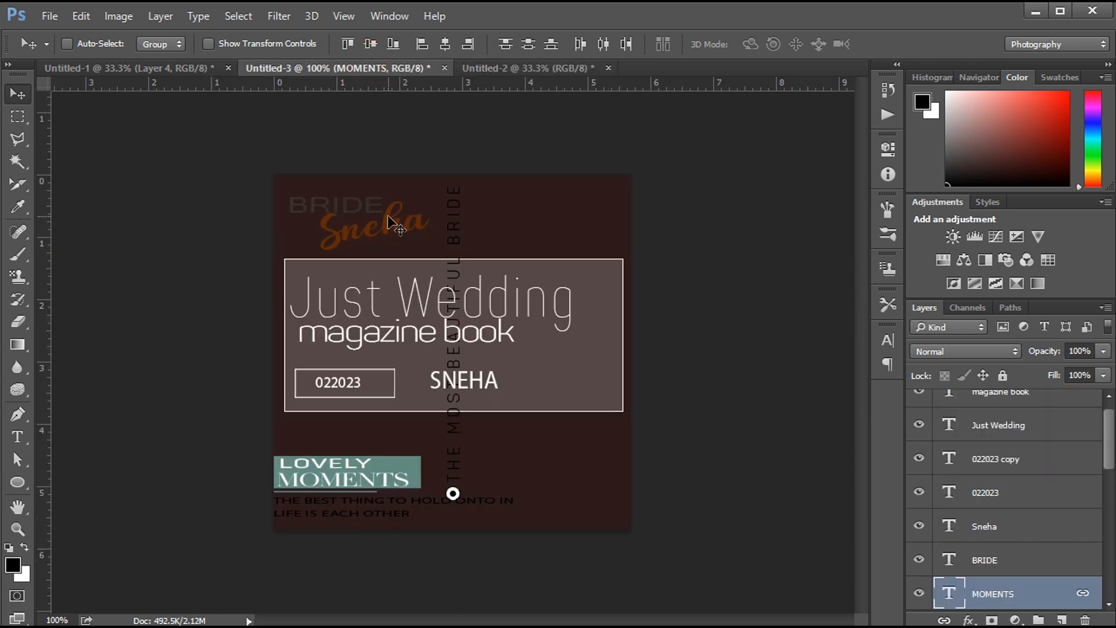
{"action": "left_click", "coordinate": [396, 223], "text": "ctrl"}
{"action": "left_click_drag", "start_coordinate": [395, 222], "coordinate": [502, 72]}
{"action": "left_click_drag", "start_coordinate": [395, 247], "coordinate": [380, 250]}
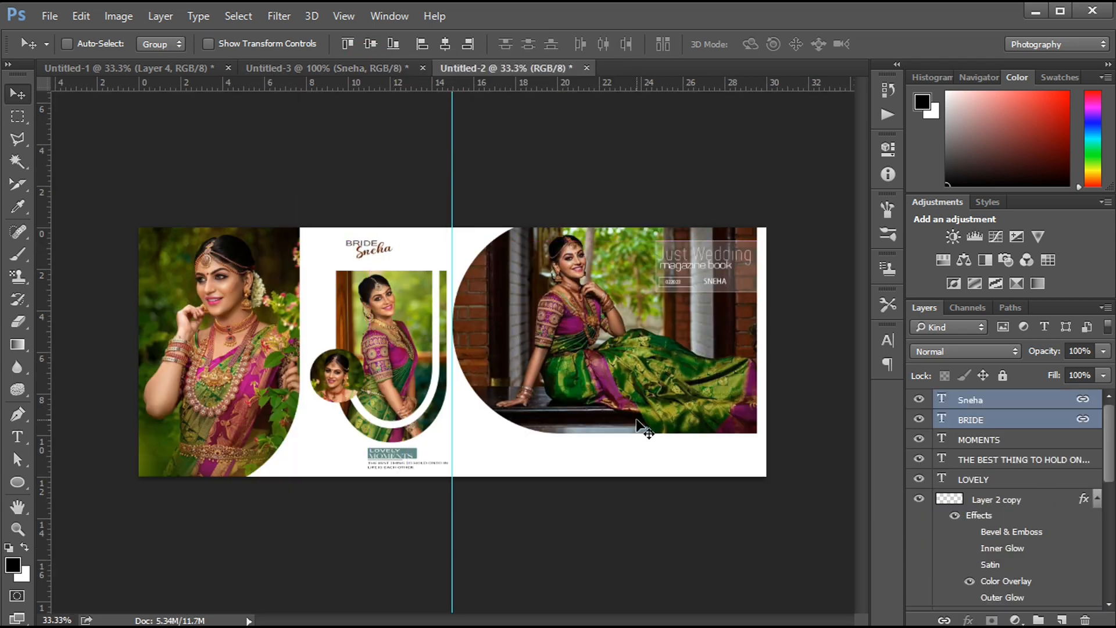
- Bring the vertical THE MOST BEAUTIFUL BRIDE text and its ring from Untitled-3 and fit them on the white outline's straight vertical part
{"action": "left_click", "coordinate": [361, 70]}
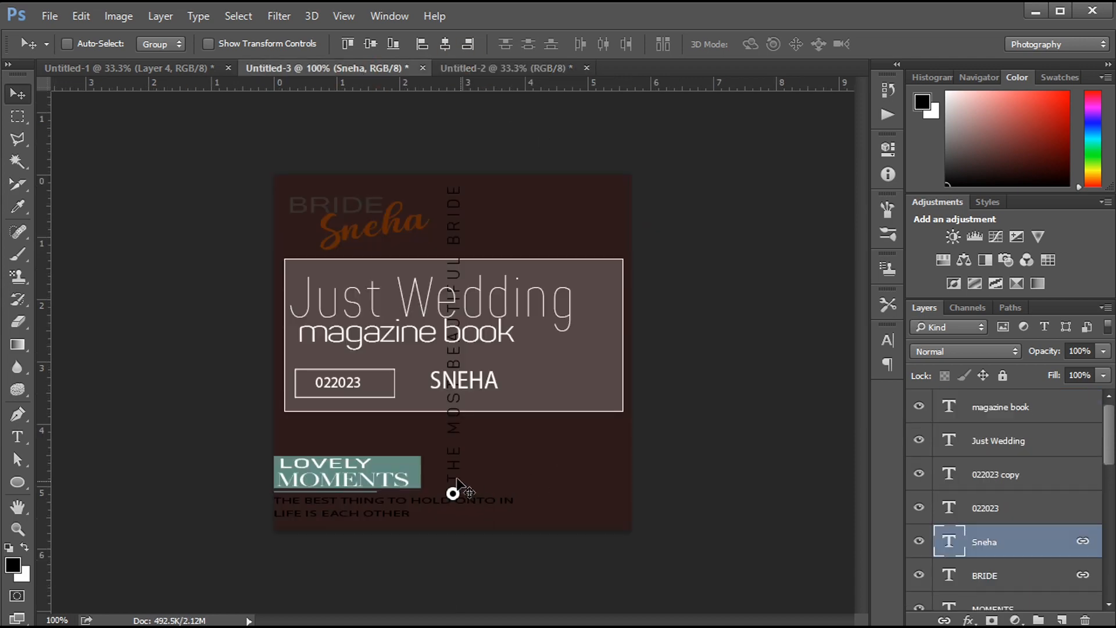
{"action": "left_click_drag", "start_coordinate": [456, 457], "coordinate": [429, 344]}
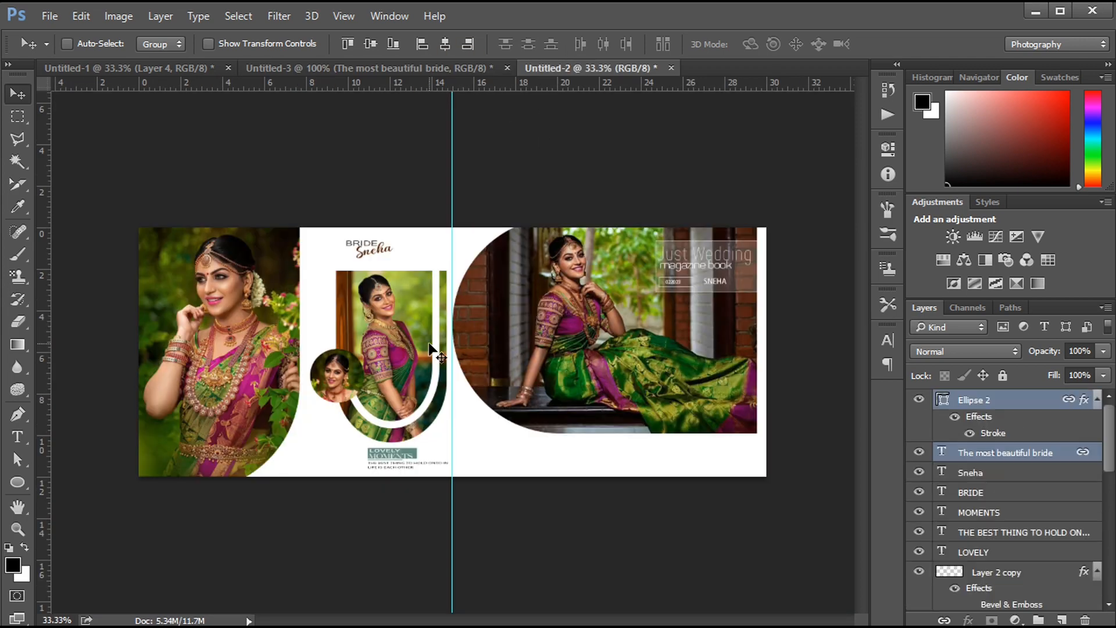
{"action": "key", "text": "ctrl+plus"}
{"action": "key", "text": "ctrl+plus"}
{"action": "key", "text": "ctrl+plus"}
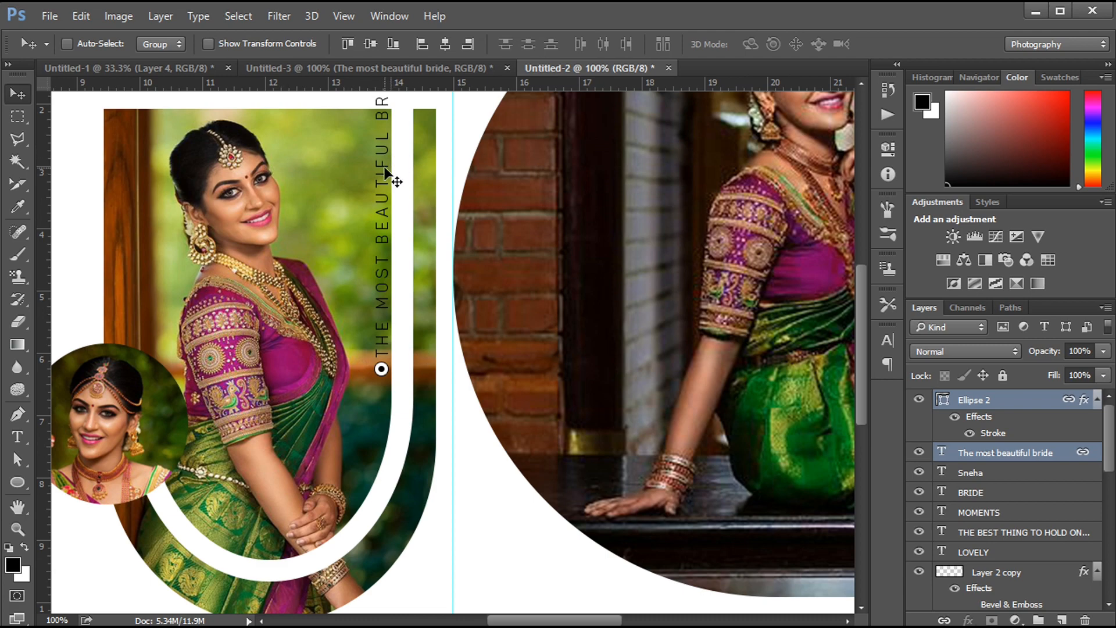
{"action": "left_click_drag", "start_coordinate": [391, 180], "coordinate": [405, 229]}
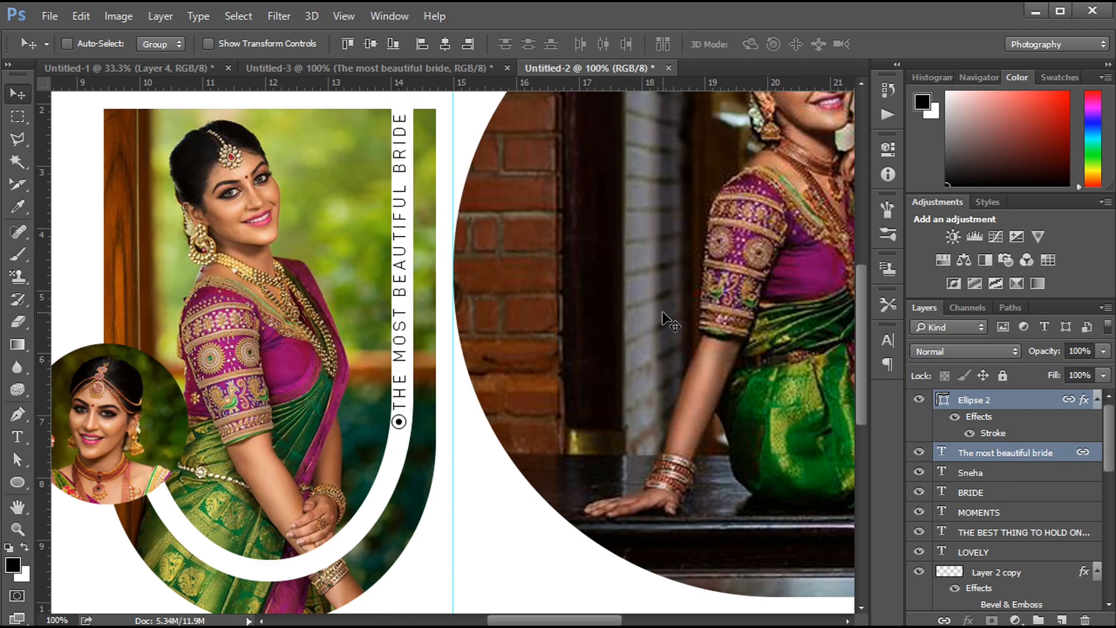
{"action": "key", "text": "Up"}
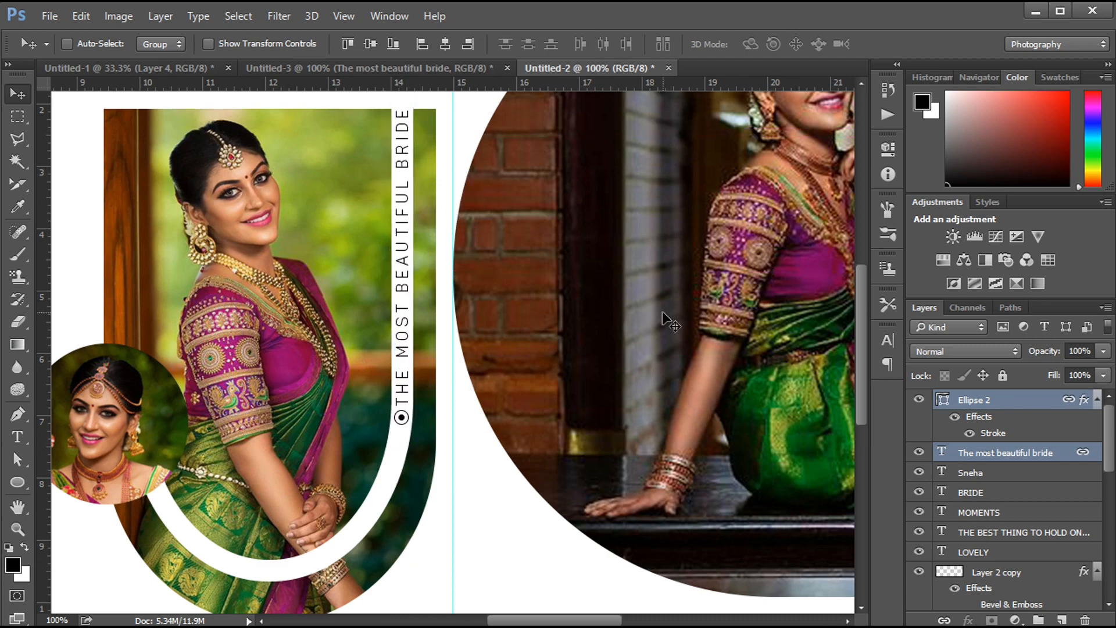
- Draw a round-ended custom shape of 915 x 480 px and place it on the spread's lower edge, starting at the centre guide
{"action": "key", "text": "ctrl+minus"}
{"action": "key", "text": "ctrl+minus"}
{"action": "key", "text": "ctrl+minus"}
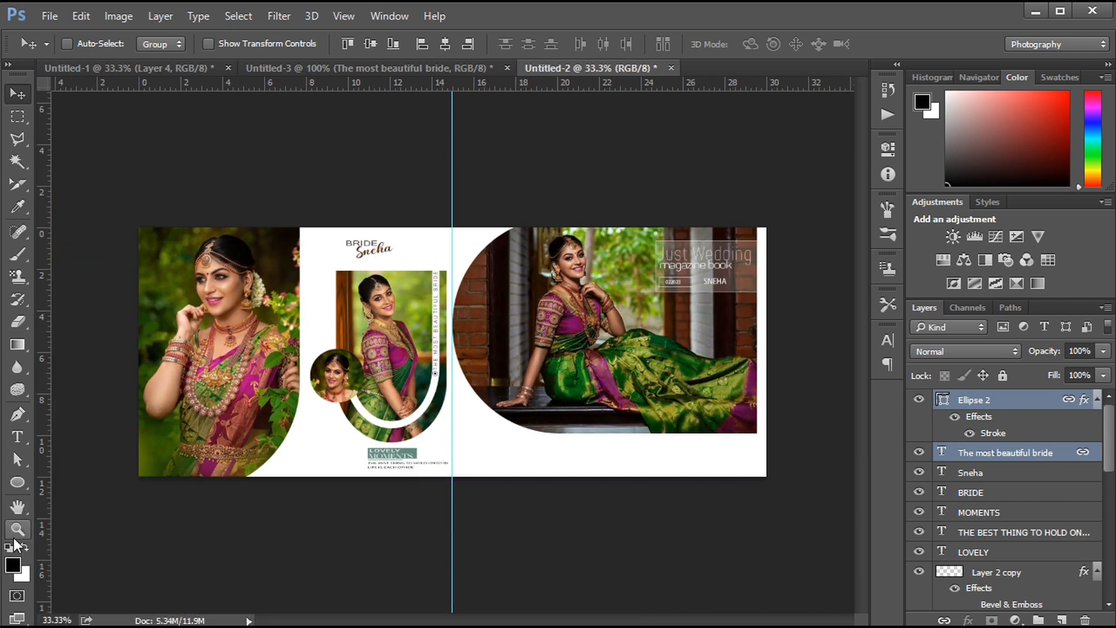
{"action": "right_click", "coordinate": [17, 483]}
{"action": "left_click", "coordinate": [93, 560]}
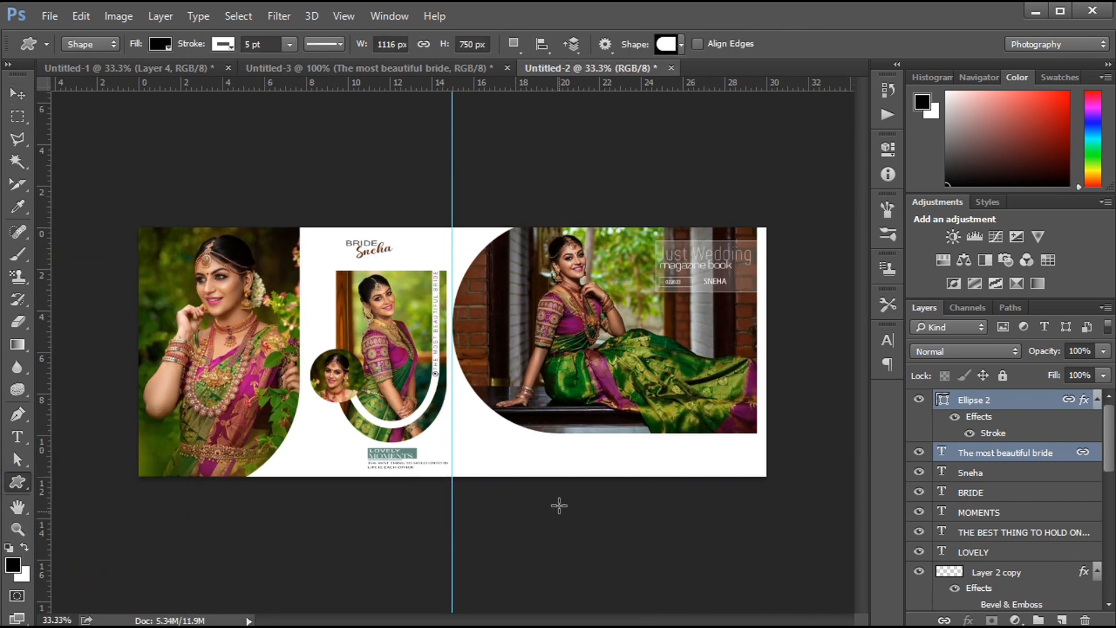
{"action": "left_click", "coordinate": [679, 49]}
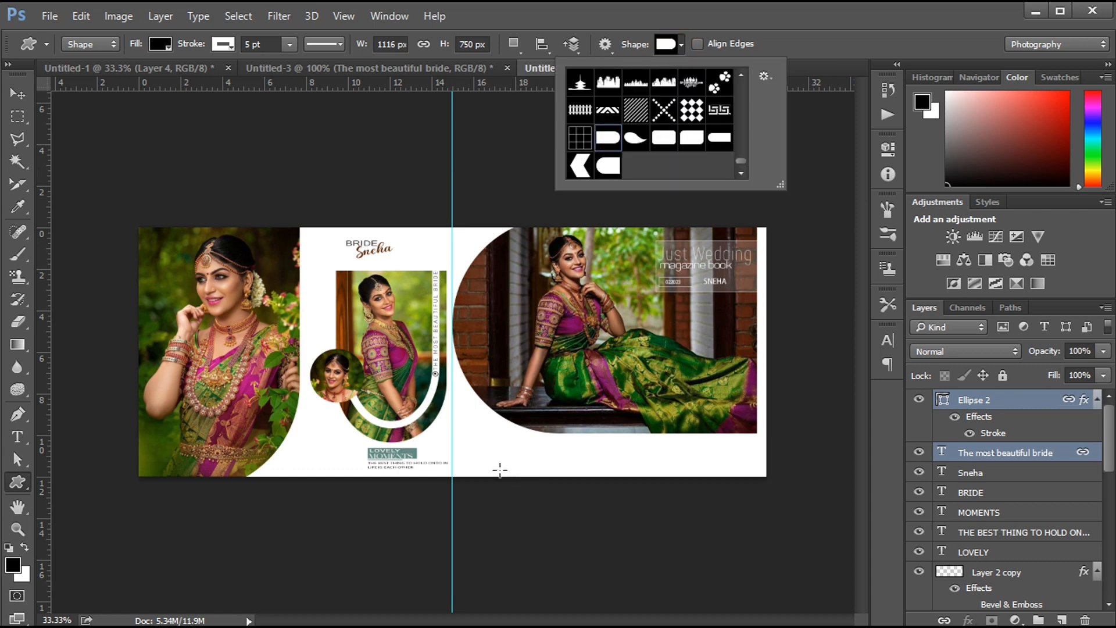
{"action": "left_click_drag", "start_coordinate": [500, 470], "coordinate": [1003, 607]}
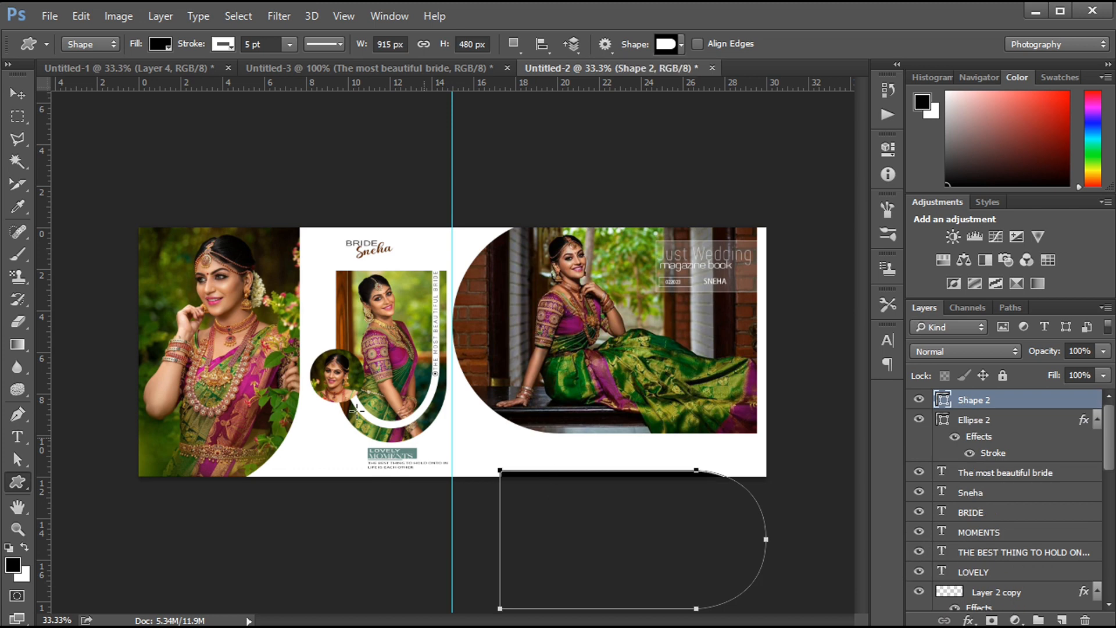
{"action": "key", "text": "v"}
{"action": "left_click_drag", "start_coordinate": [593, 480], "coordinate": [530, 472]}
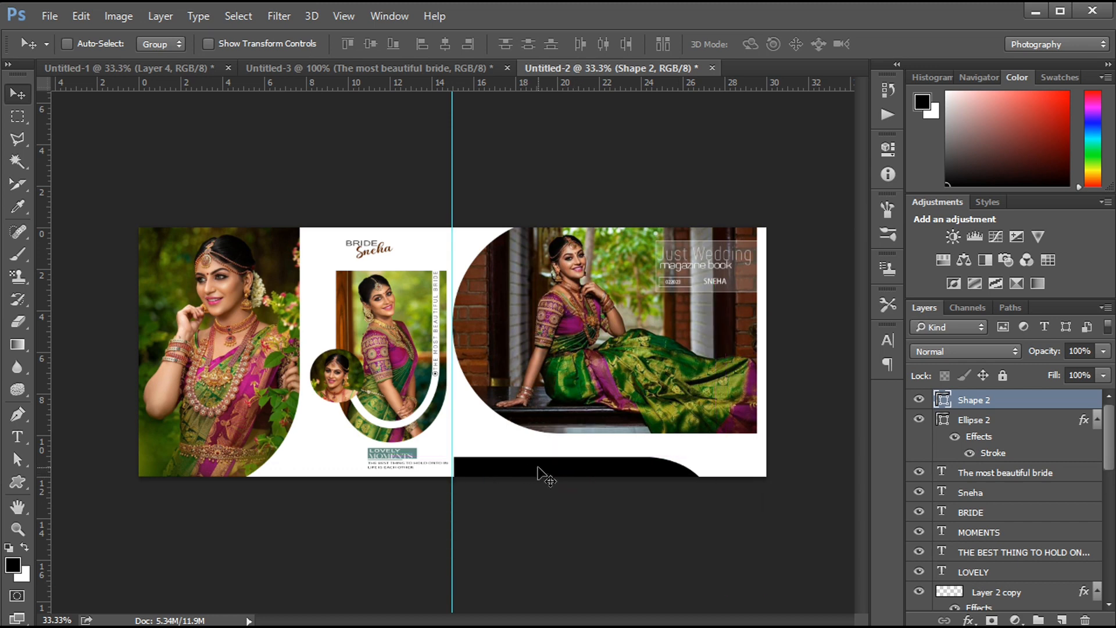
- Fill the round-ended shape, Shape 2, with a dark brown sampled from the brick wall in the large photo
{"action": "left_click", "coordinate": [18, 482]}
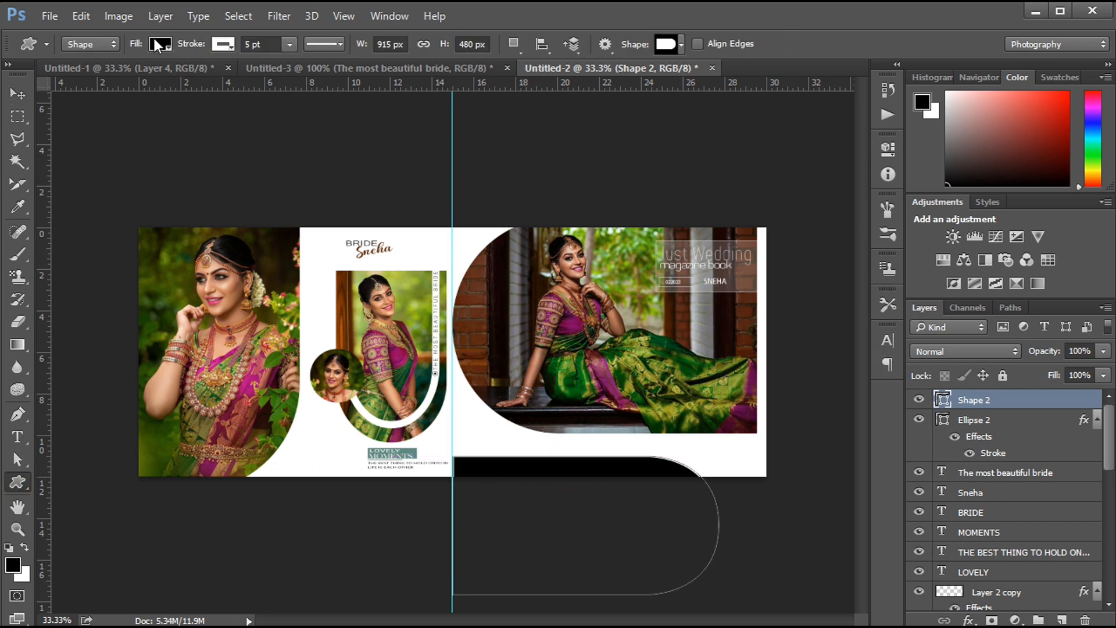
{"action": "left_click", "coordinate": [152, 38]}
{"action": "left_click", "coordinate": [243, 77]}
{"action": "left_click_drag", "start_coordinate": [683, 457], "coordinate": [663, 440]}
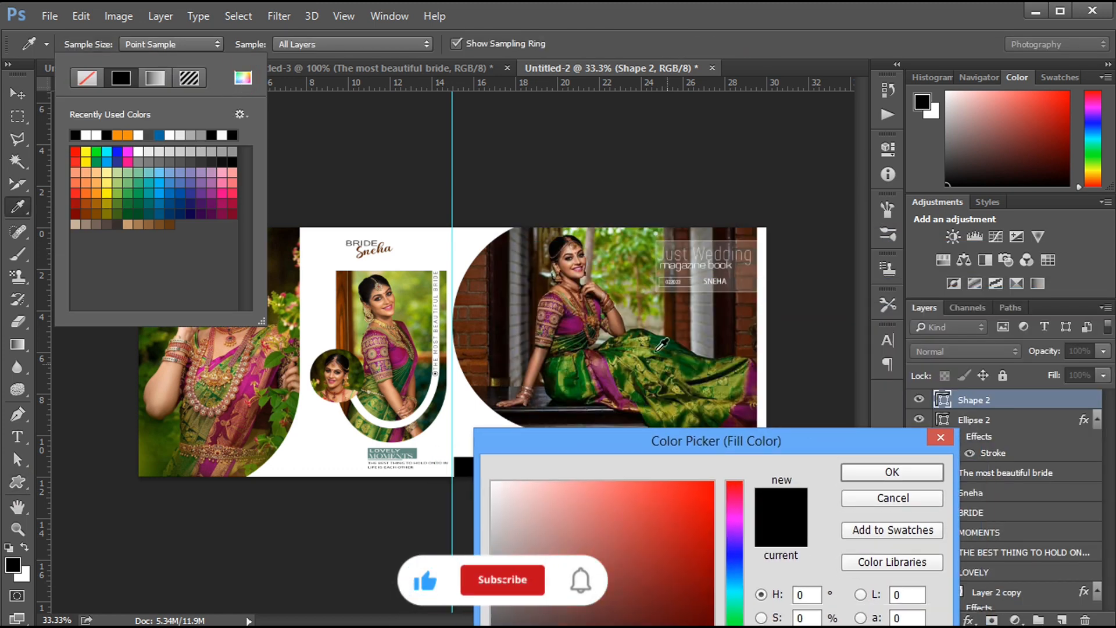
{"action": "left_click", "coordinate": [540, 425]}
{"action": "left_click", "coordinate": [474, 326]}
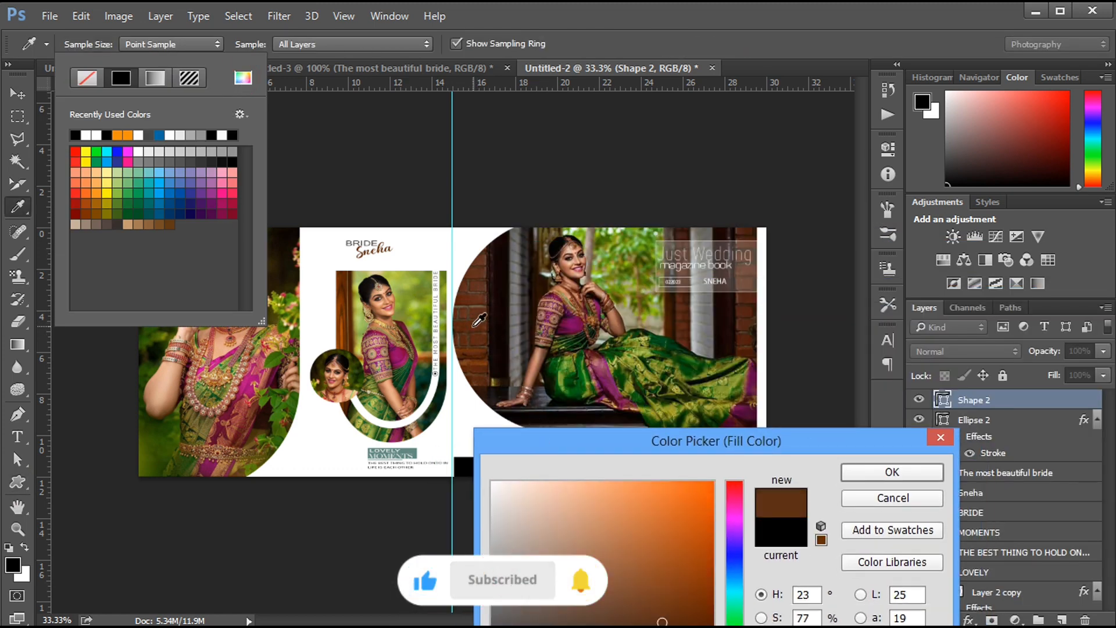
{"action": "left_click", "coordinate": [858, 471]}
{"action": "left_click", "coordinate": [754, 534]}
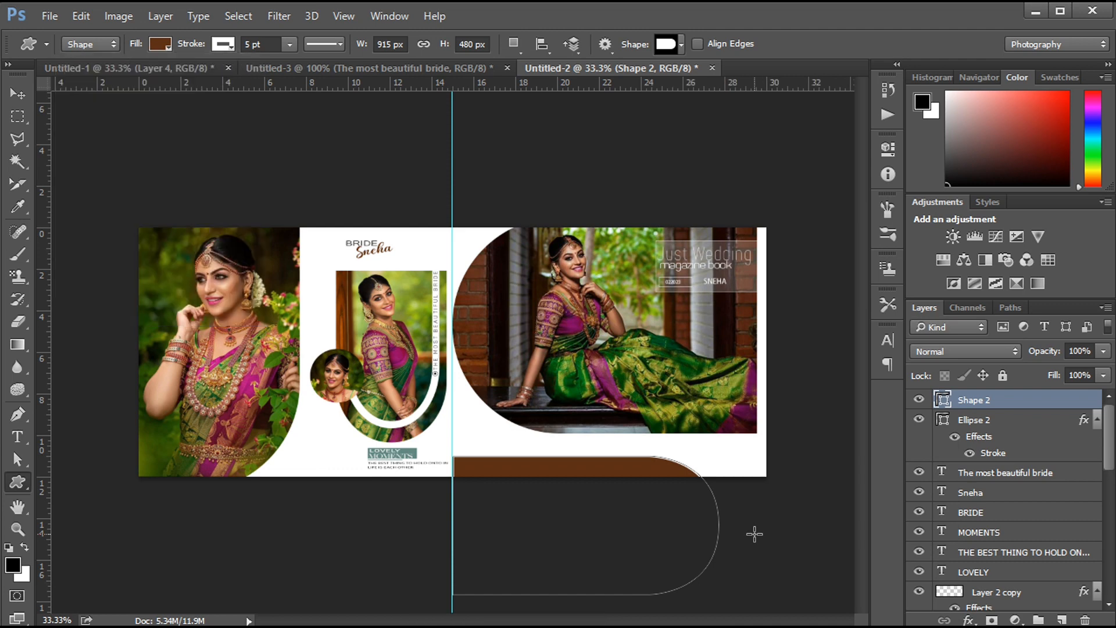
- Set the opacity of the round-ended shape, Shape 2, to 50%
{"action": "left_click", "coordinate": [22, 99]}
{"action": "key", "text": "Return"}
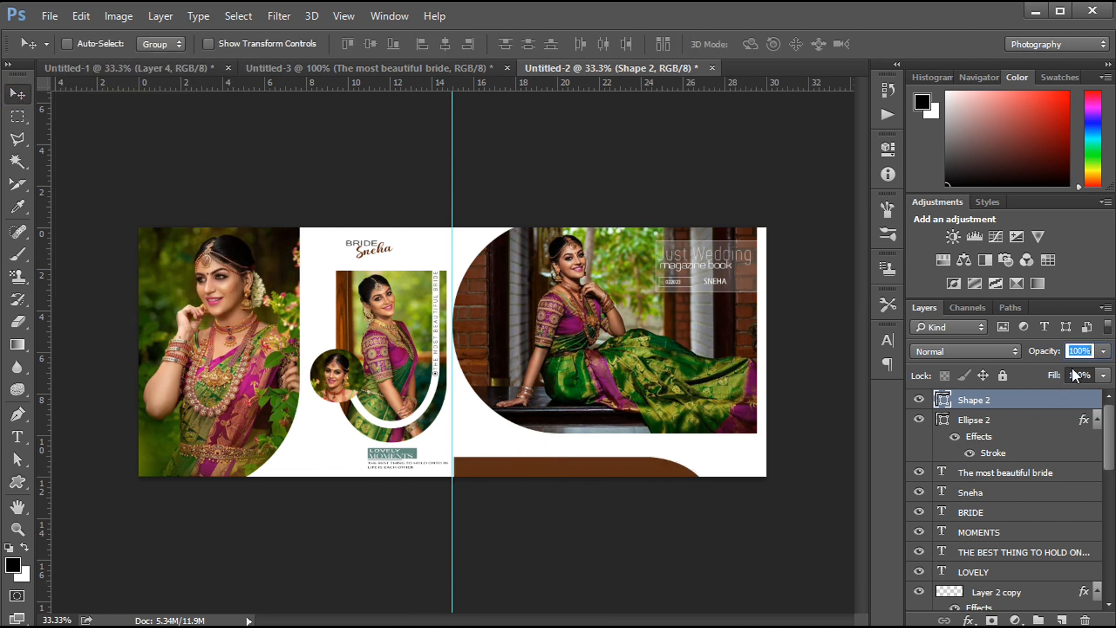
{"action": "left_click", "coordinate": [1082, 350]}
{"action": "type", "text": "7"}
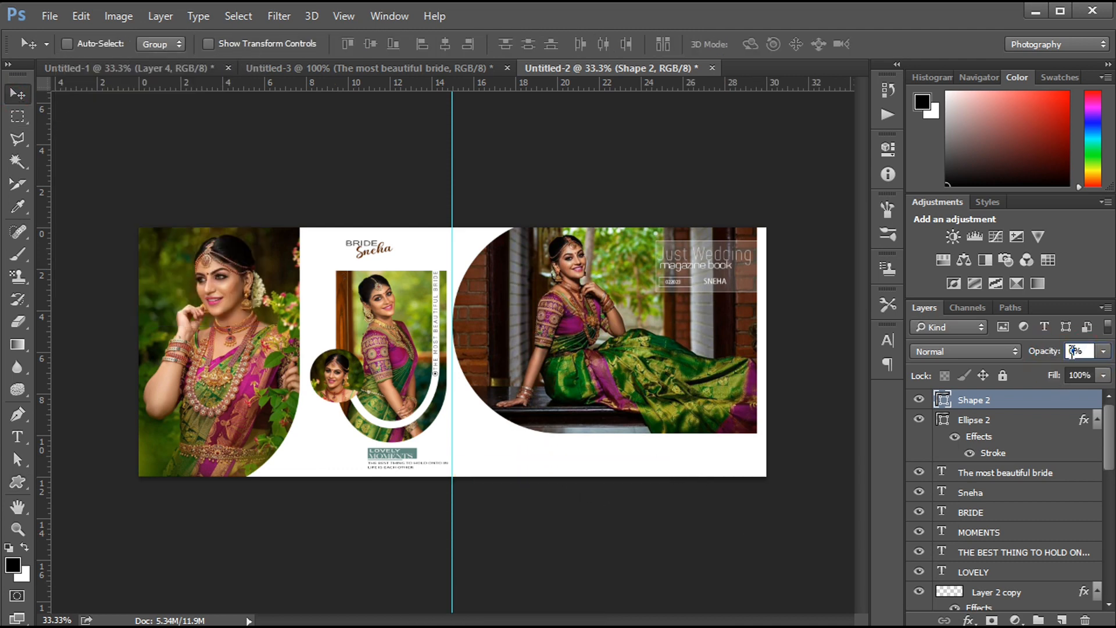
{"action": "type", "text": "50"}
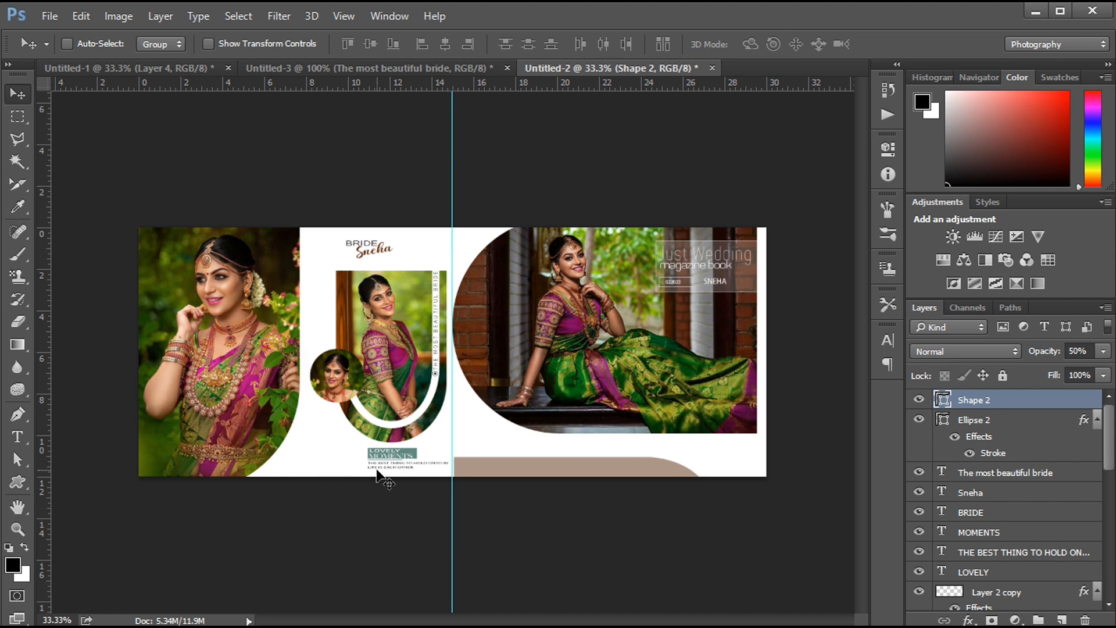
- Move the circular portrait, Layer 4 together with Ellipse 1, slightly right and down, and scale it down a little
{"action": "left_click", "coordinate": [331, 379], "text": "ctrl"}
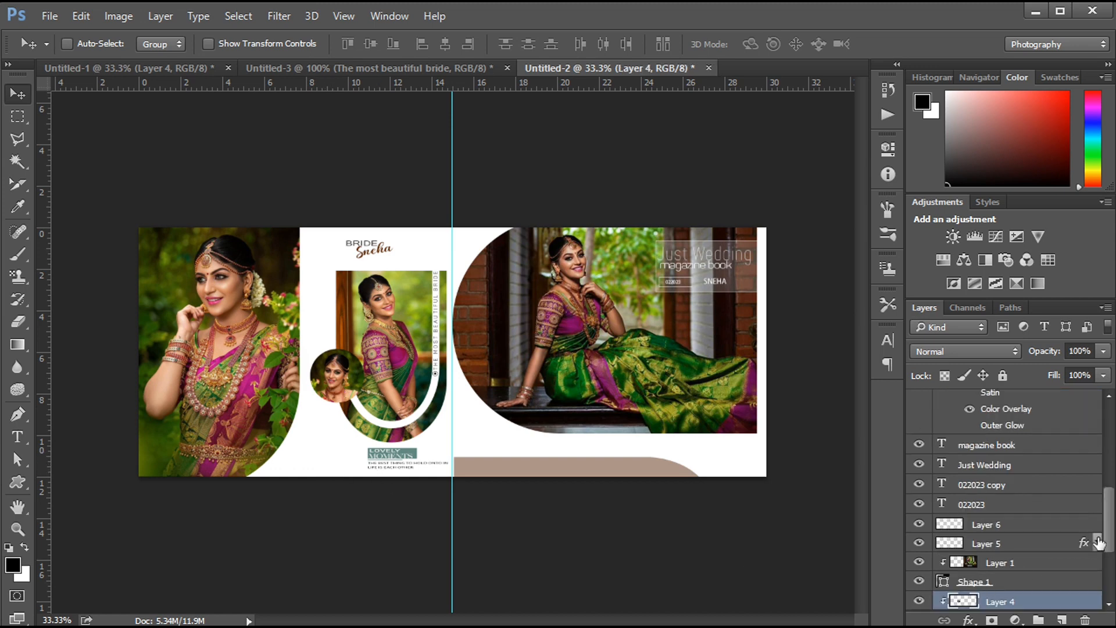
{"action": "left_click_drag", "start_coordinate": [1110, 518], "coordinate": [1111, 532]}
{"action": "left_click", "coordinate": [998, 580], "text": "ctrl"}
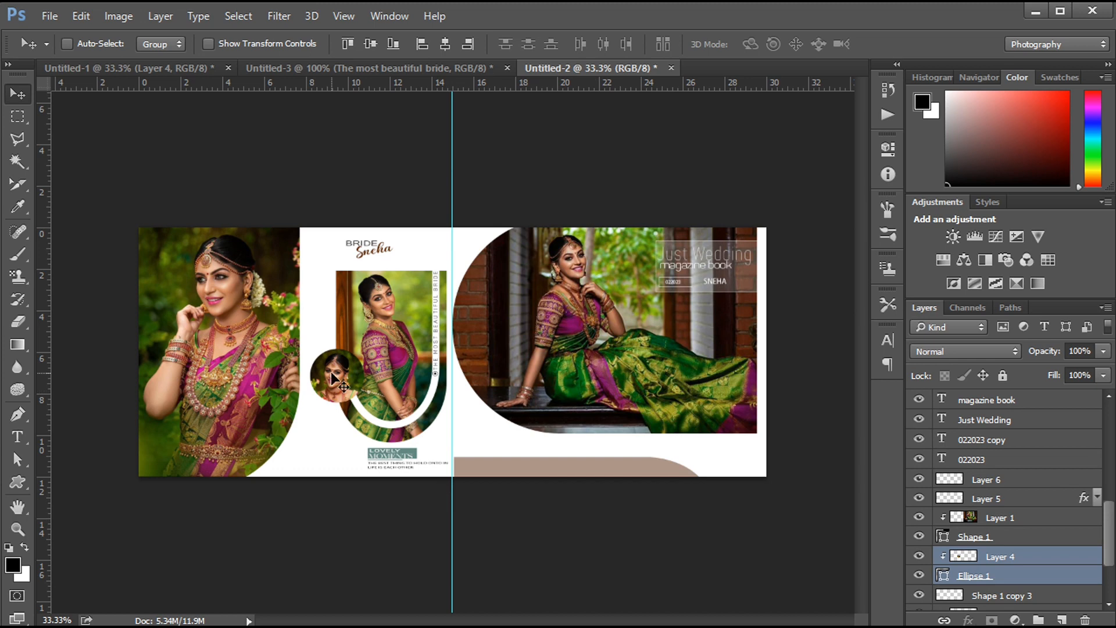
{"action": "left_click_drag", "start_coordinate": [332, 378], "coordinate": [338, 382]}
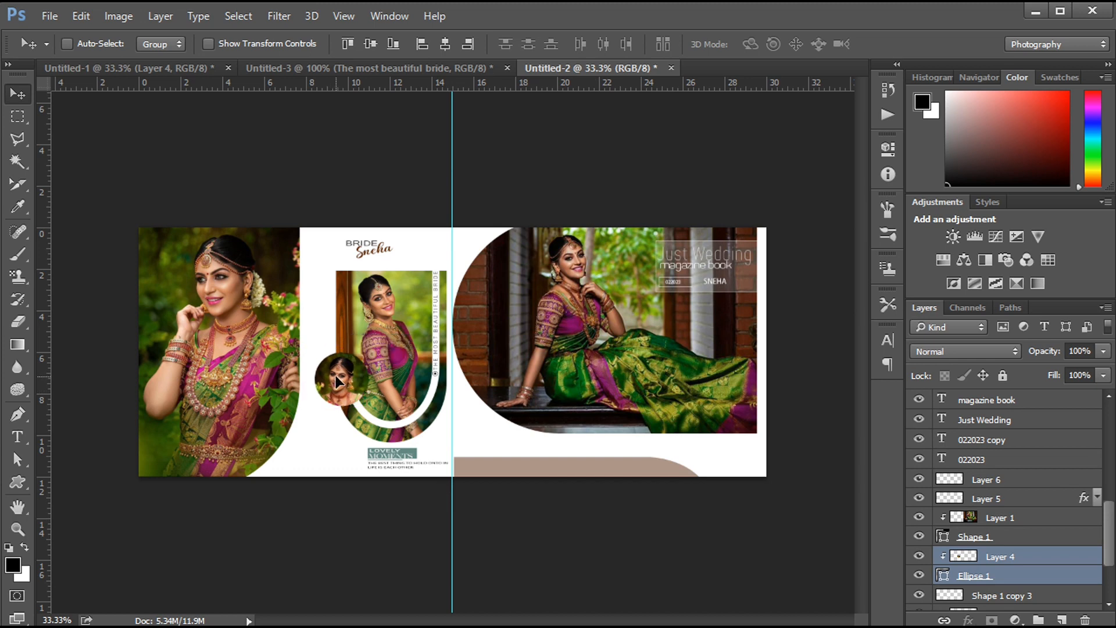
{"action": "key", "text": "shift+Right"}
{"action": "key", "text": "ctrl+t"}
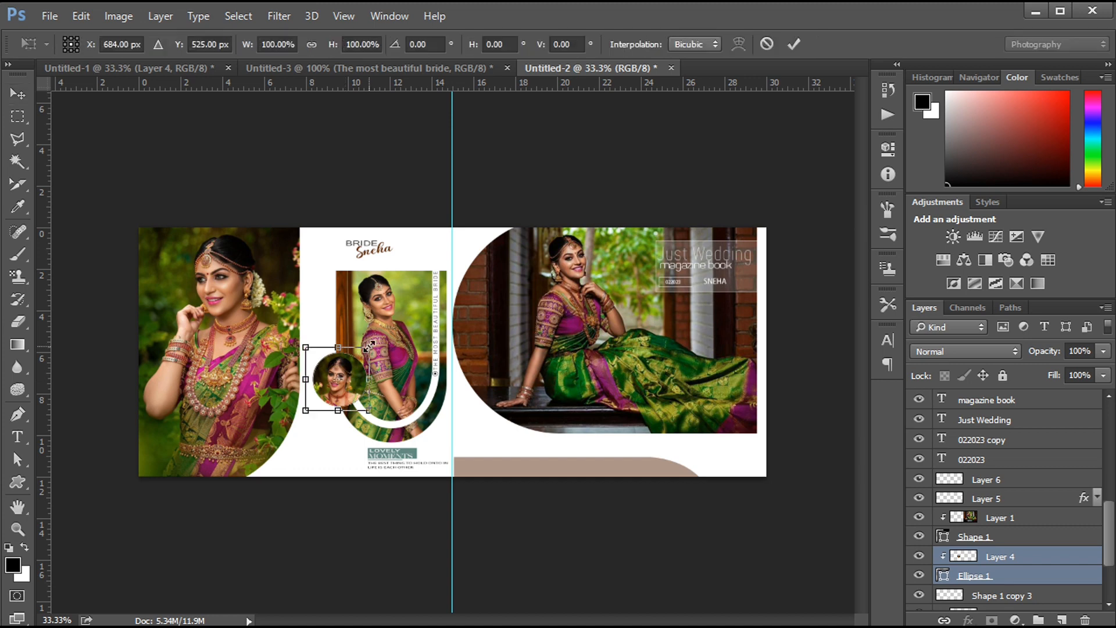
{"action": "left_click_drag", "start_coordinate": [371, 344], "coordinate": [345, 379]}
{"action": "key", "text": "Return"}
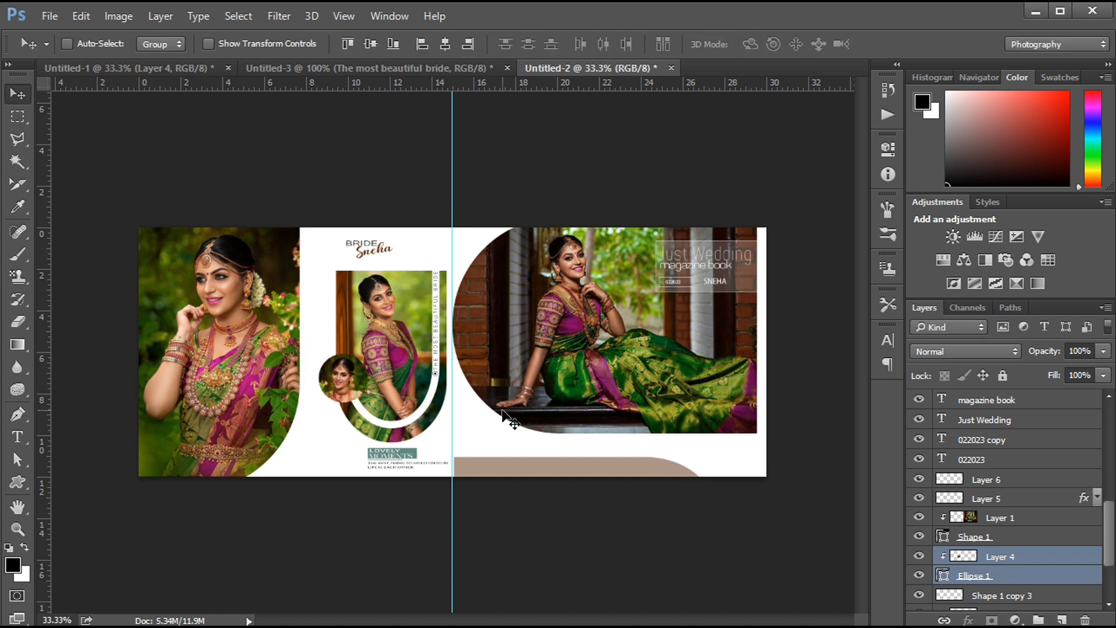
- Change the fill of Shape 2 to light green c1d67a, sampled from the background of the middle portrait
{"action": "key", "text": "ctrl+plus"}
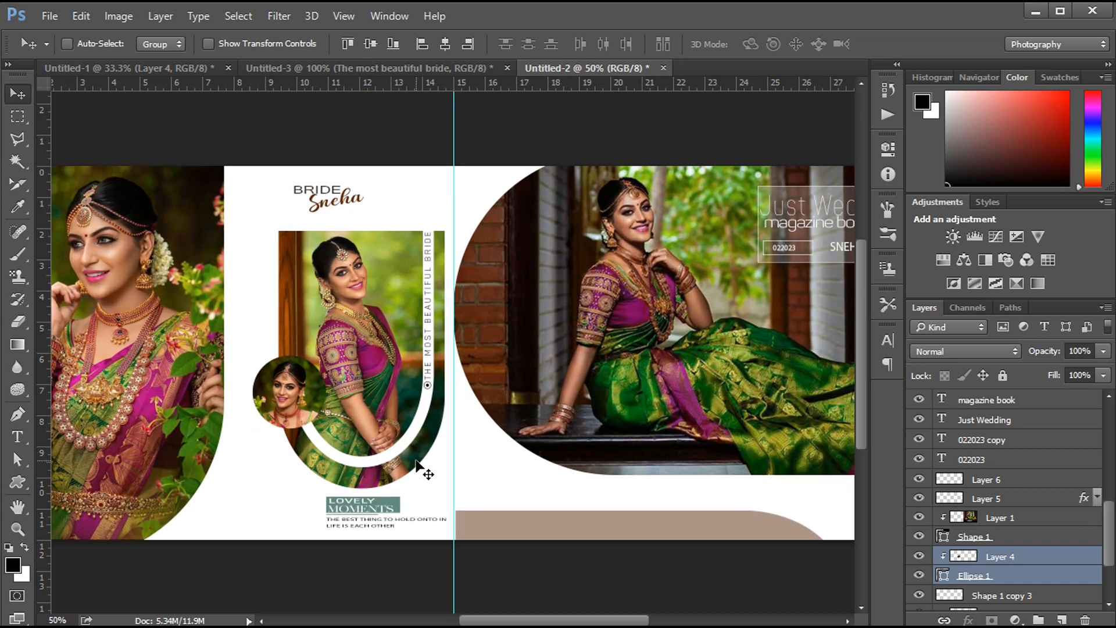
{"action": "left_click", "coordinate": [528, 523], "text": "ctrl"}
{"action": "left_click", "coordinate": [17, 481]}
{"action": "left_click", "coordinate": [160, 43]}
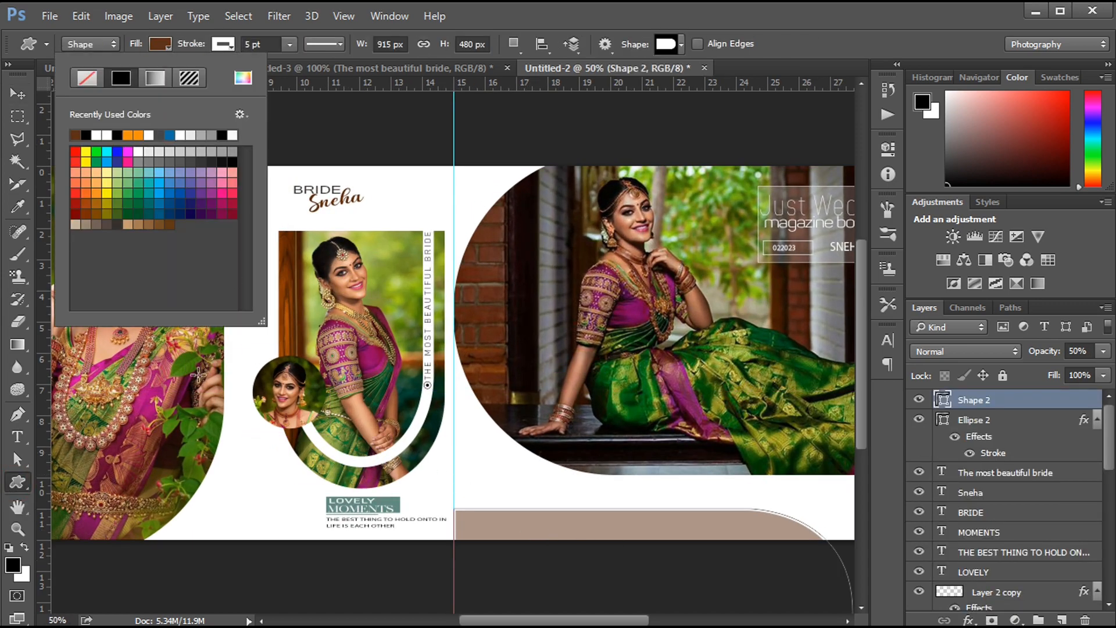
{"action": "left_click", "coordinate": [243, 78]}
{"action": "left_click", "coordinate": [314, 300]}
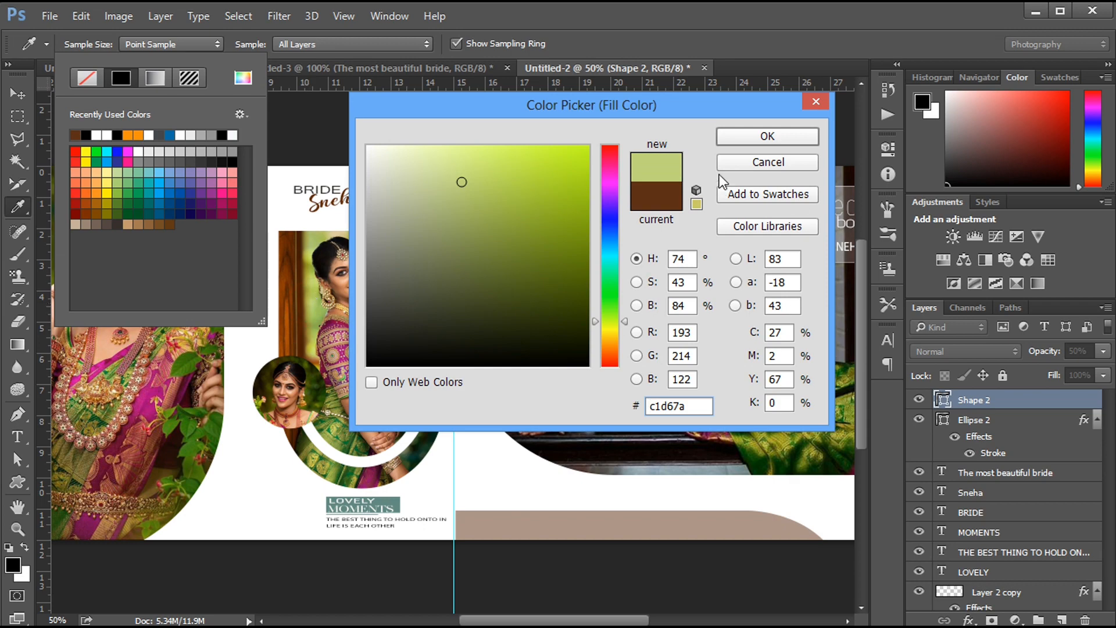
{"action": "left_click", "coordinate": [724, 135]}
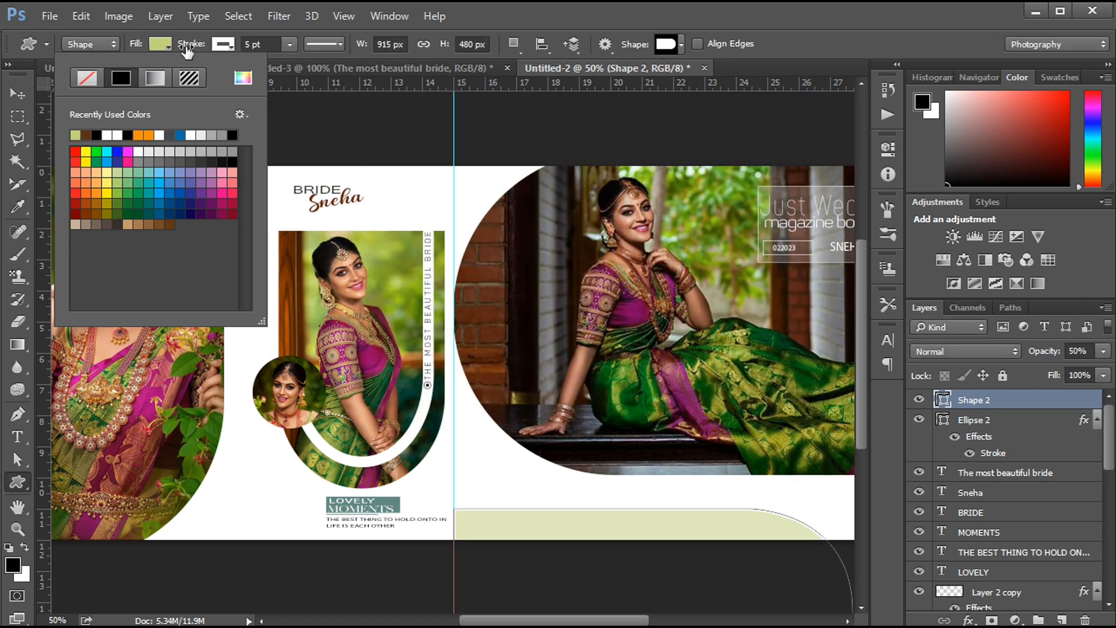
{"action": "left_click", "coordinate": [315, 137]}
- Fine-tune the green shape's opacity, and hide the guides with the Background layer selected
{"action": "key", "text": "ctrl+minus"}
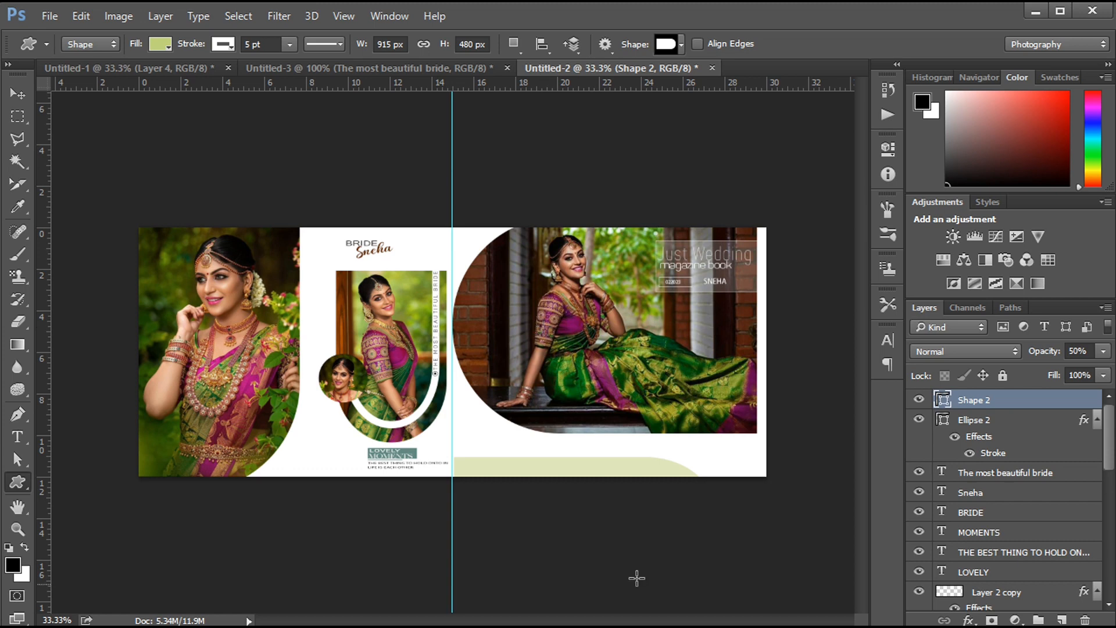
{"action": "mouse_move", "coordinate": [1053, 356]}
{"action": "left_mouse_down"}
{"action": "mouse_move", "coordinate": [1082, 356]}
{"action": "mouse_move", "coordinate": [1033, 359]}
{"action": "left_mouse_up"}
{"action": "key", "text": "alt+comma"}
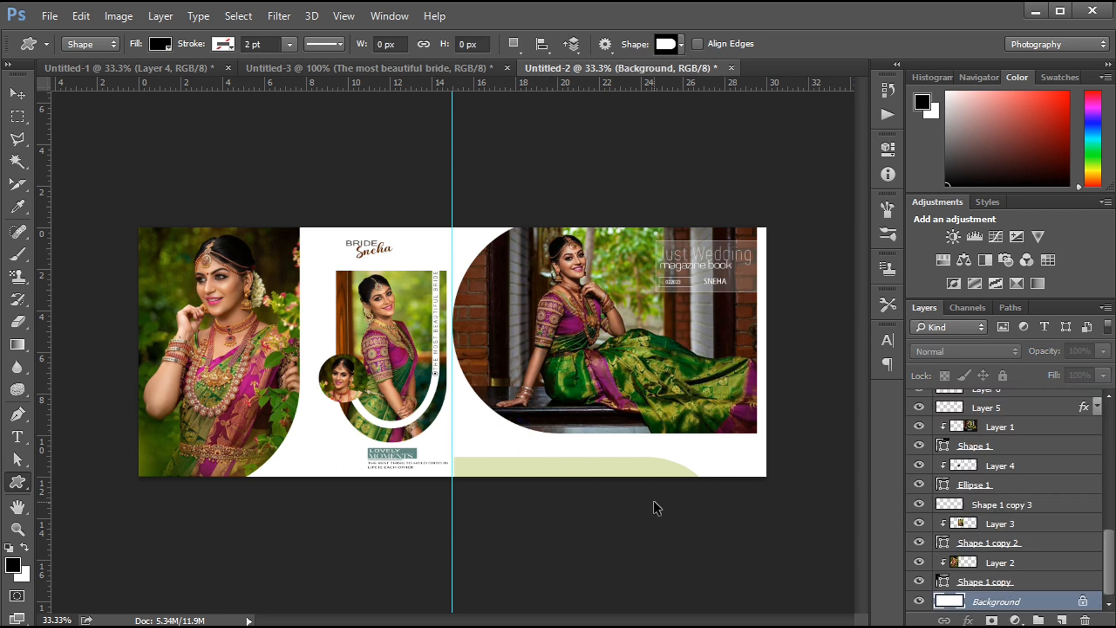
{"action": "key", "text": "ctrl+semicolon"}
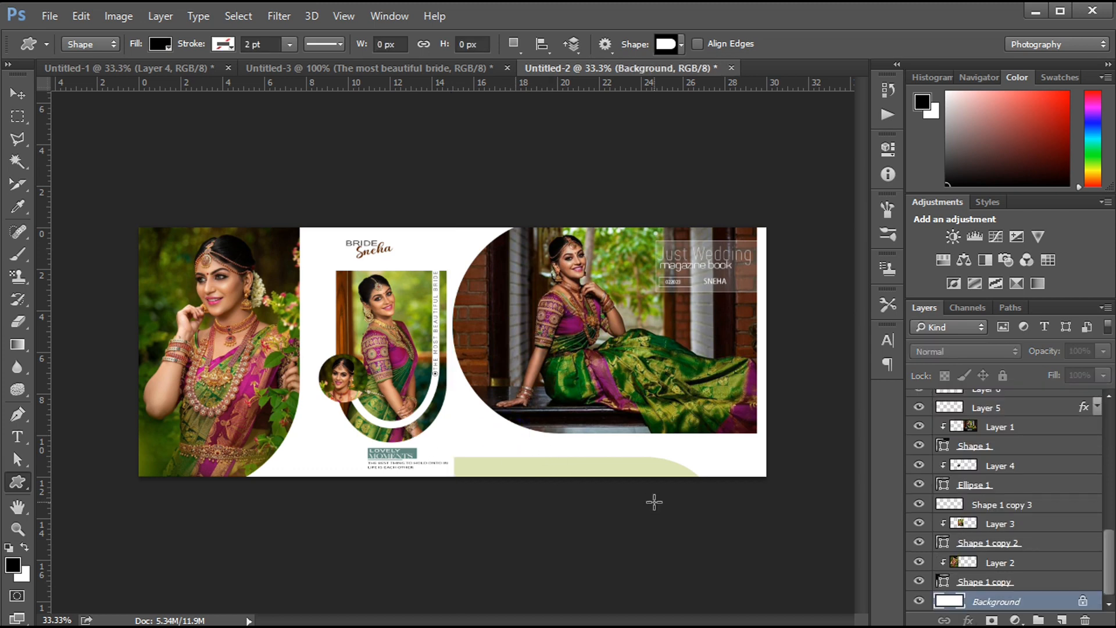